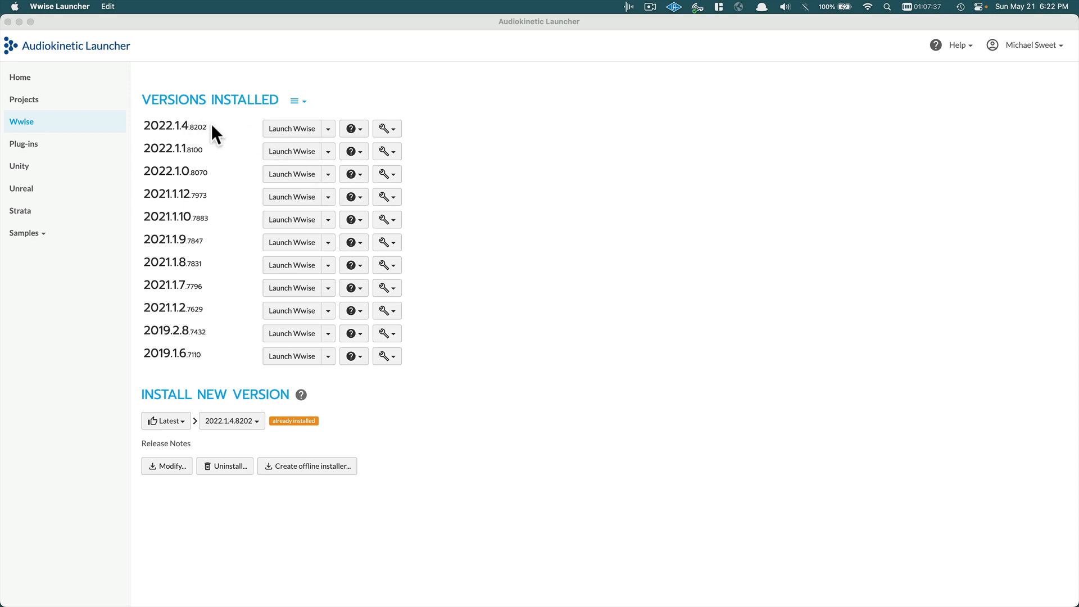
Launch Wwise 2022.1.4 and start a new project named "wave practice"
{"action": "left_click", "coordinate": [282, 128]}
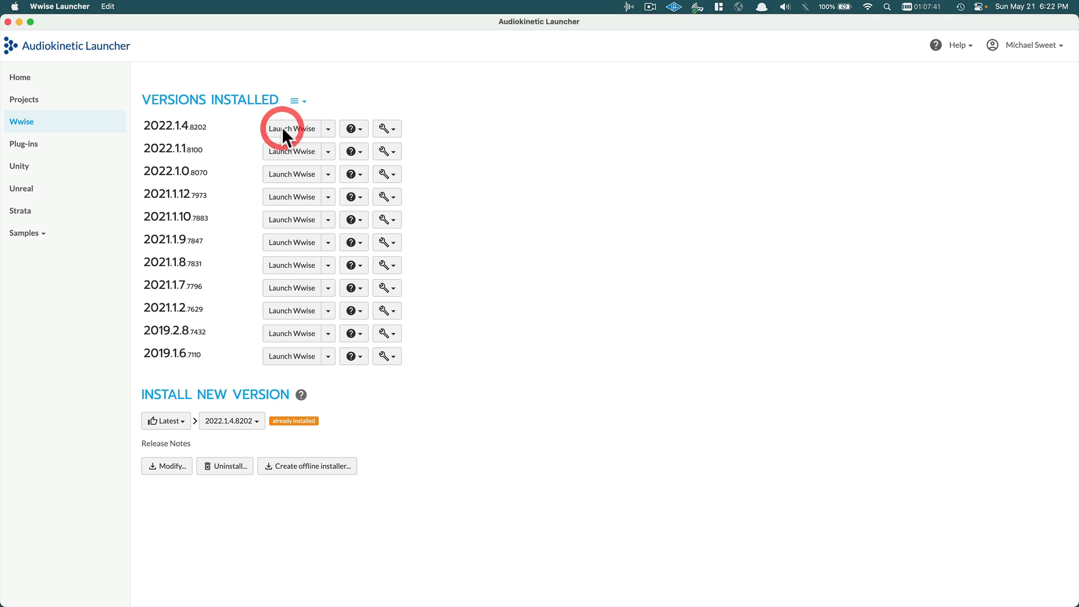
{"action": "left_click", "coordinate": [282, 128]}
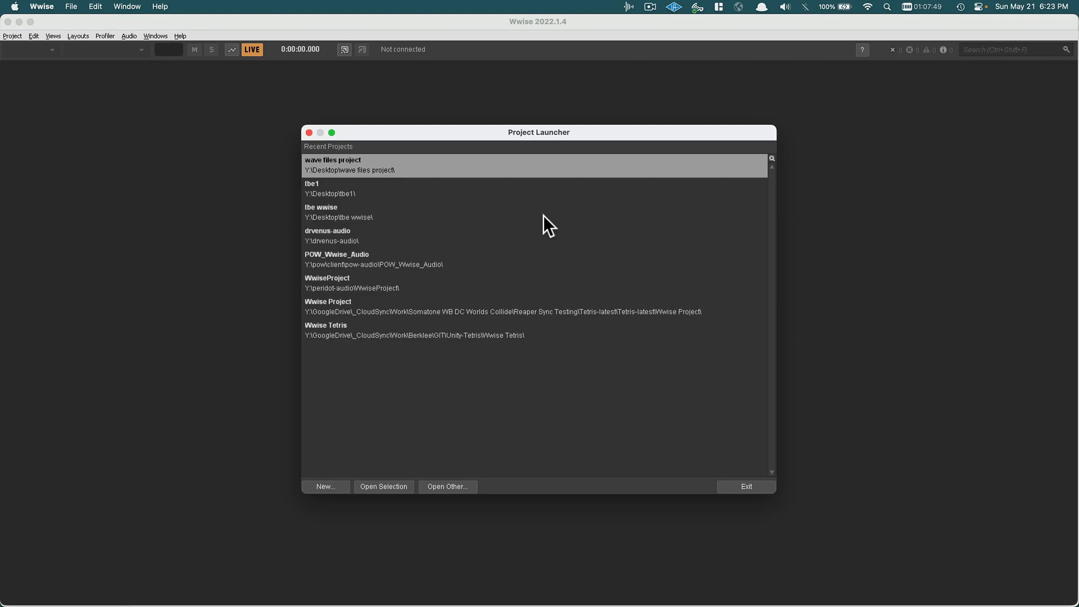
{"action": "left_click", "coordinate": [322, 484]}
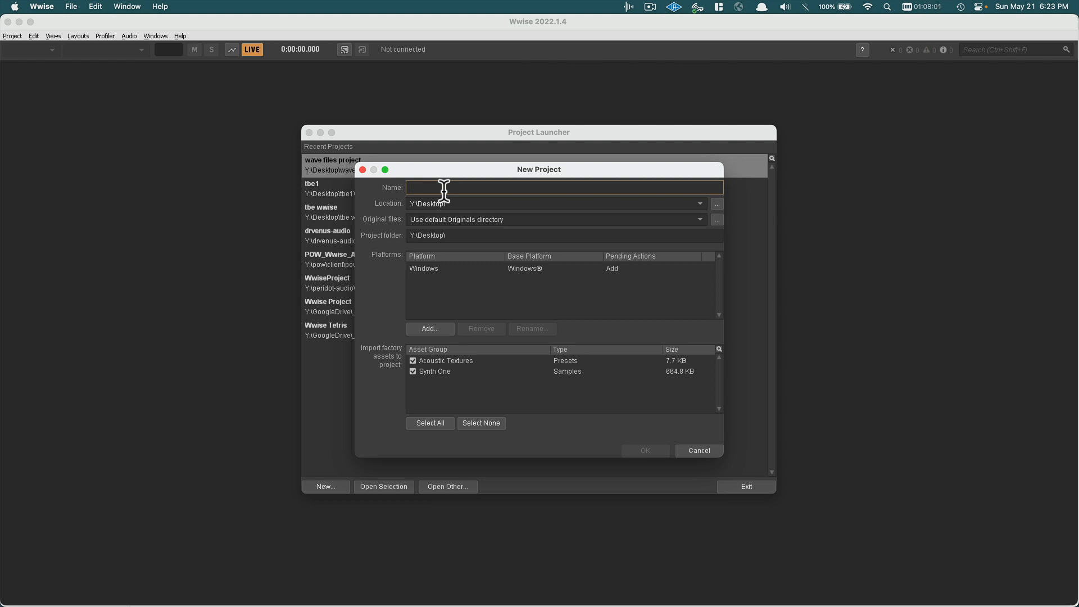
{"action": "type", "text": "wav"}
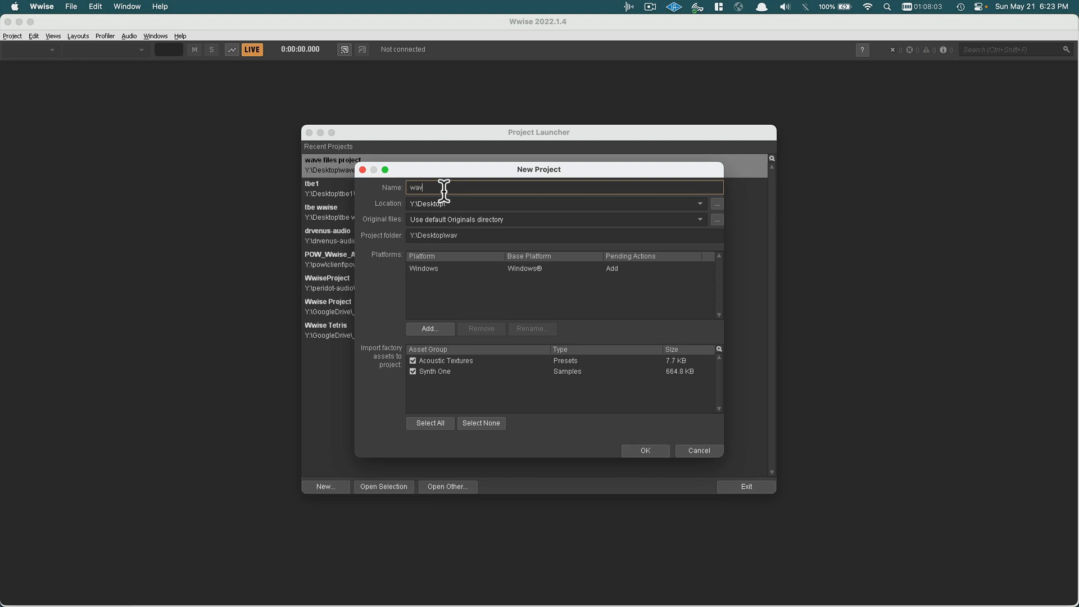
{"action": "type", "text": "e practice"}
Add Mac as a platform for the new project alongside Windows
{"action": "left_click", "coordinate": [426, 327]}
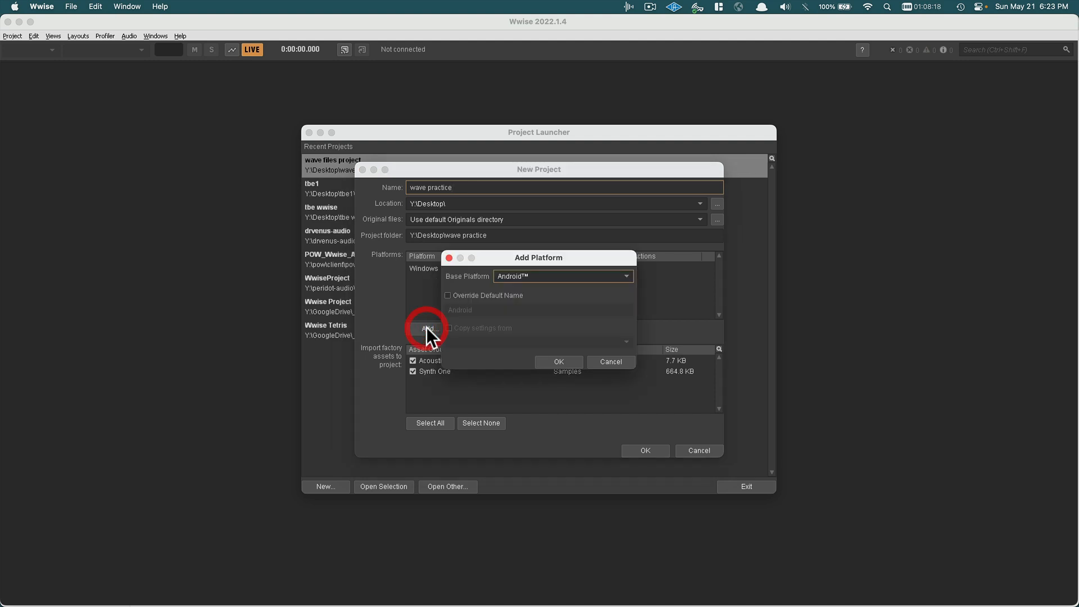
{"action": "left_click", "coordinate": [531, 275]}
{"action": "left_click", "coordinate": [520, 313]}
{"action": "left_click", "coordinate": [570, 365]}
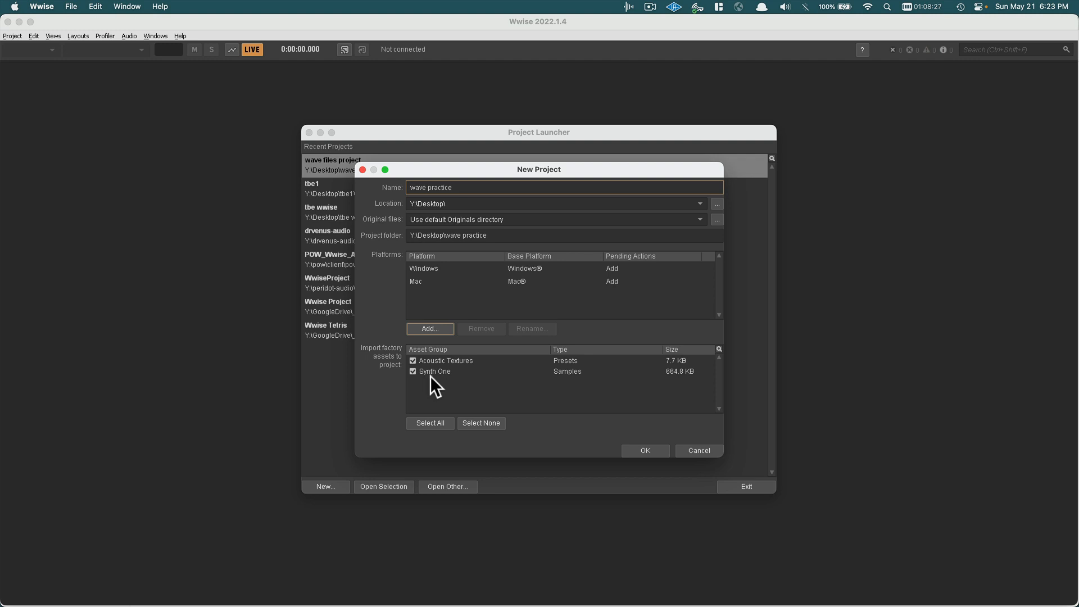
Exclude all factory assets from the import, create the project, and dismiss the License Manager without adding a license
{"action": "left_click", "coordinate": [468, 422]}
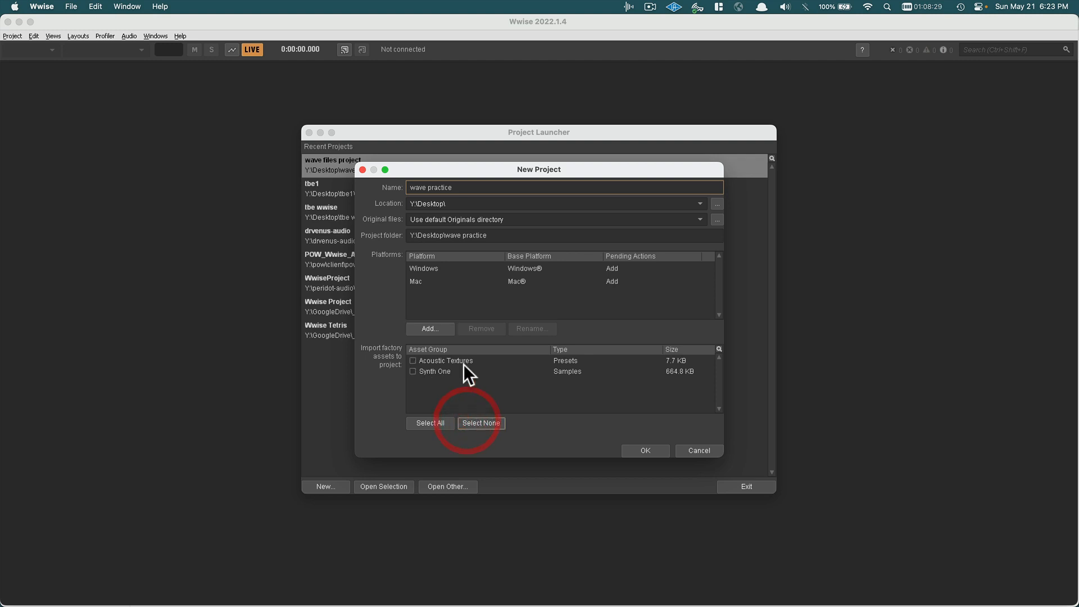
{"action": "left_click", "coordinate": [646, 450]}
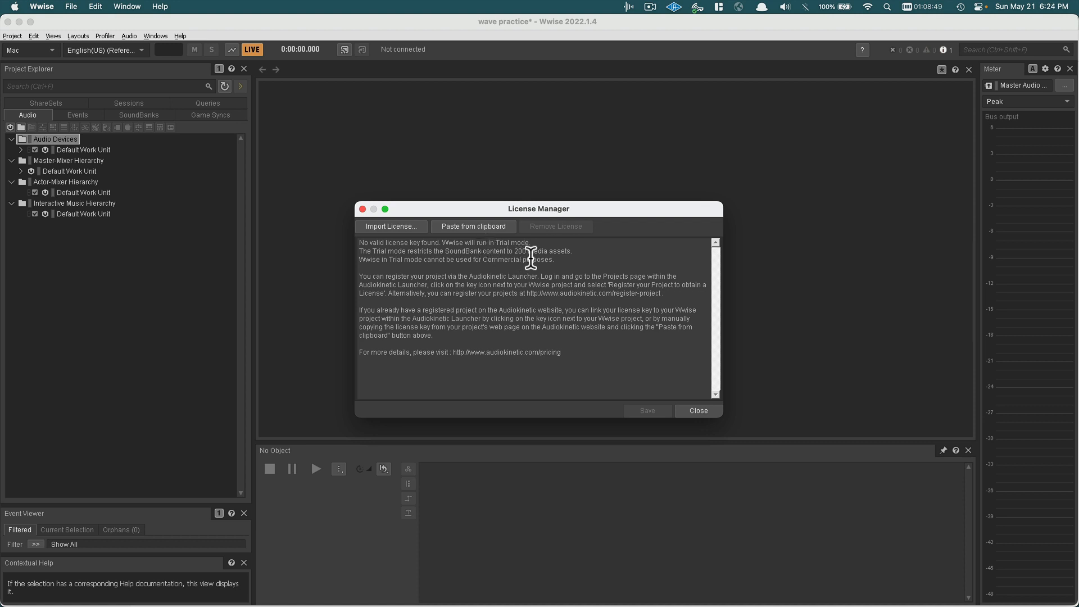
{"action": "left_click", "coordinate": [362, 210]}
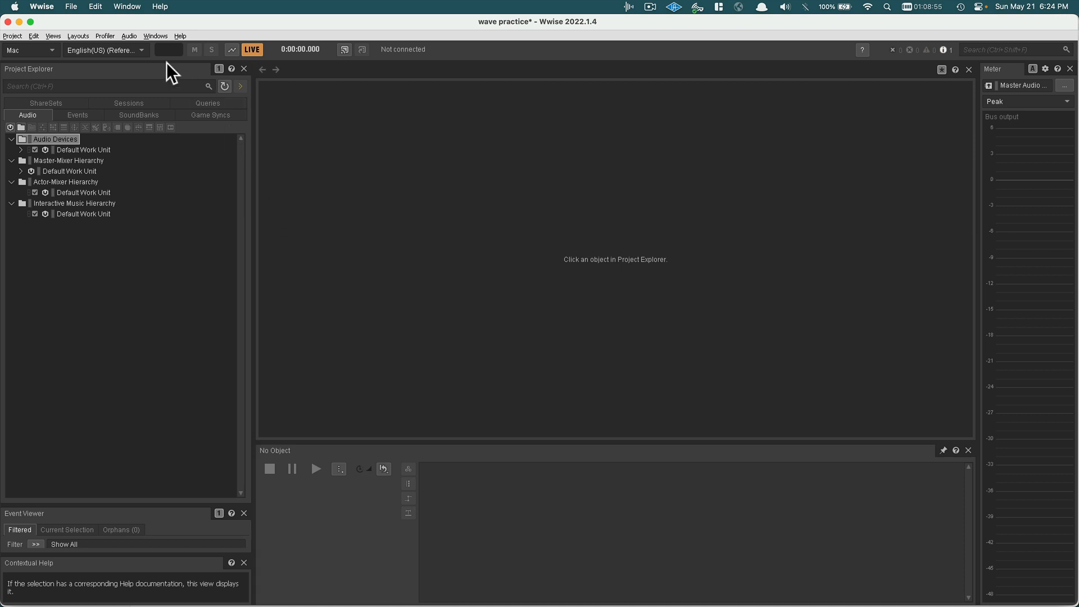
Review the authoring audio preferences and the hardware devices available for the Master Audio Bus, without changing anything
{"action": "left_click", "coordinate": [124, 35]}
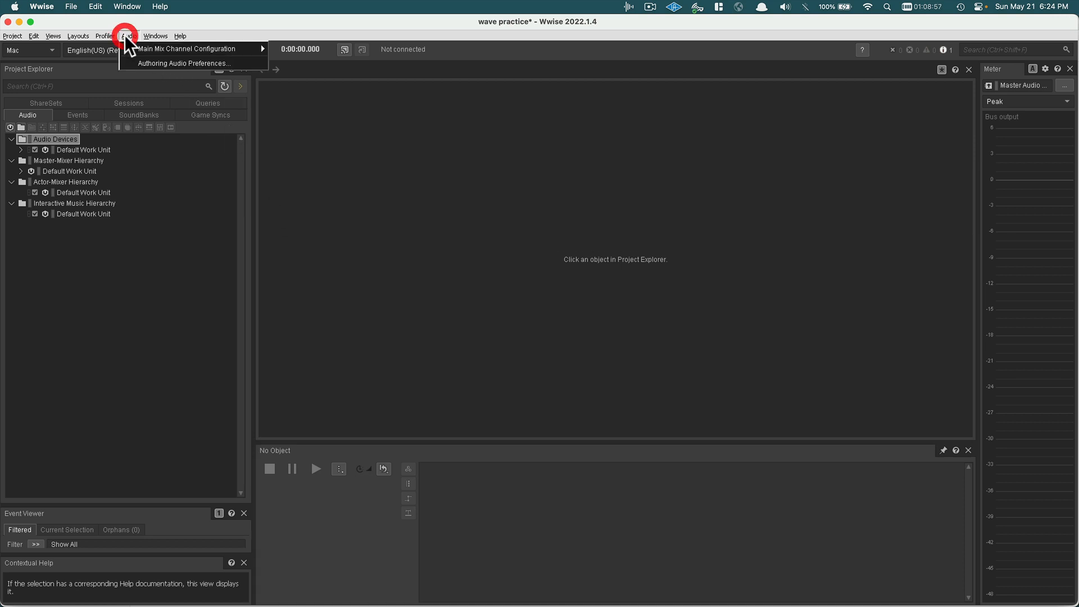
{"action": "mouse_move", "coordinate": [130, 50]}
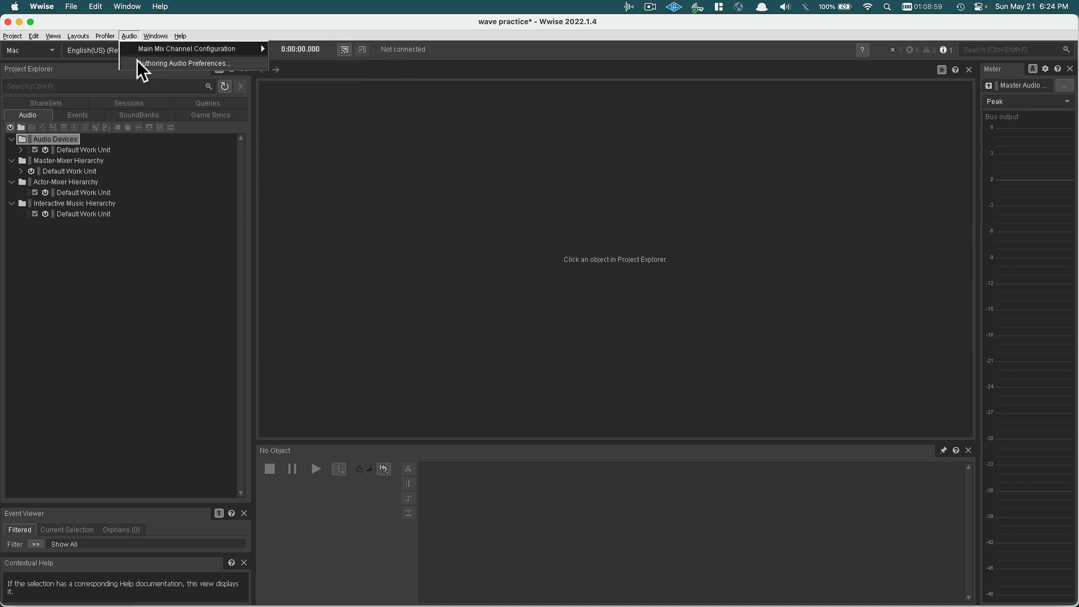
{"action": "left_click", "coordinate": [137, 63]}
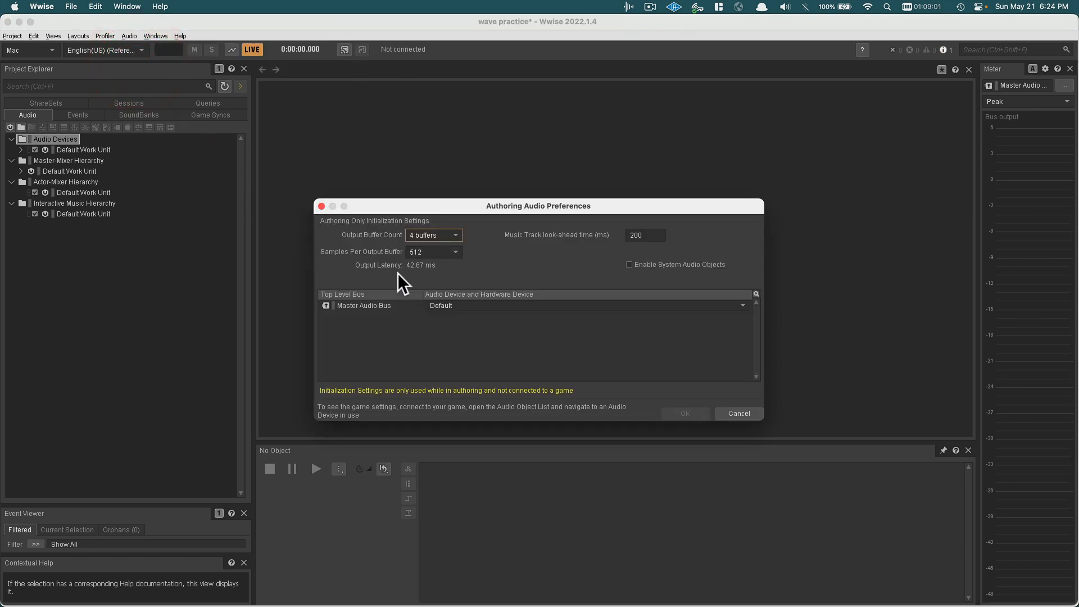
{"action": "left_click", "coordinate": [448, 304]}
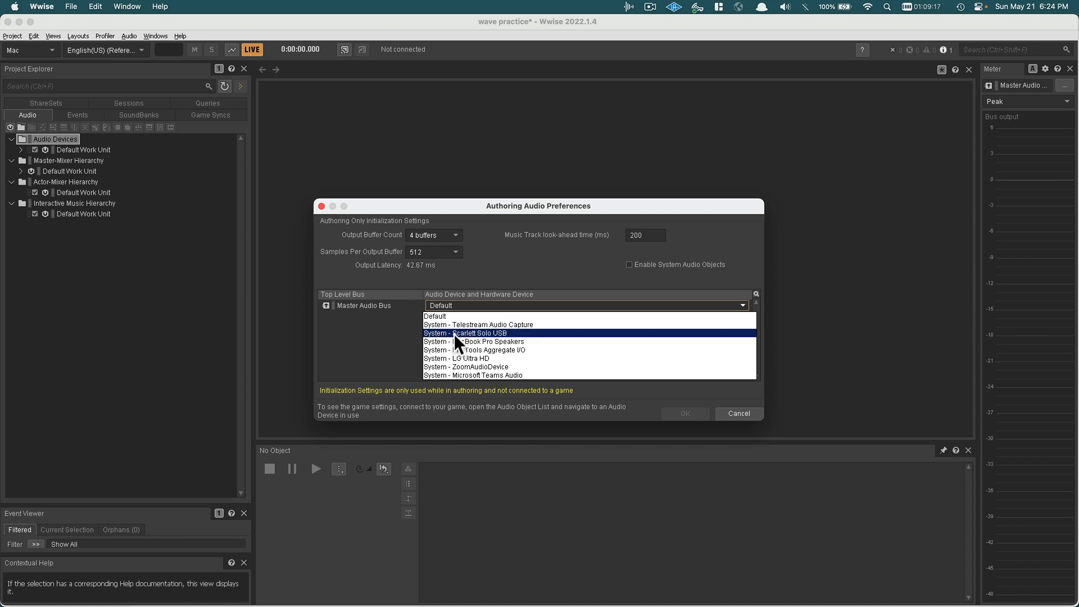
{"action": "left_click", "coordinate": [398, 328]}
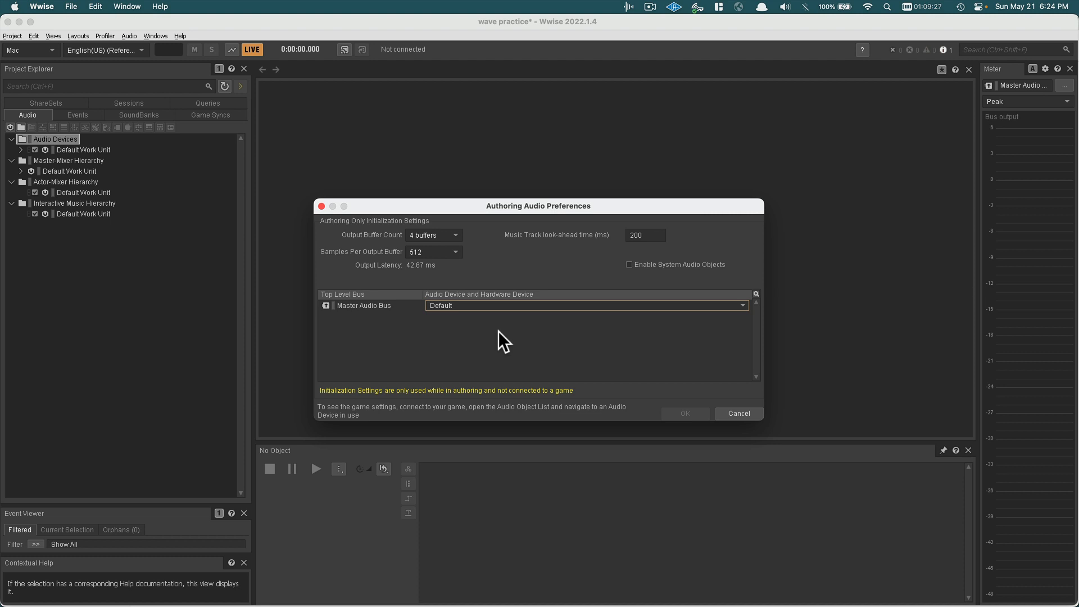
{"action": "left_click", "coordinate": [724, 413]}
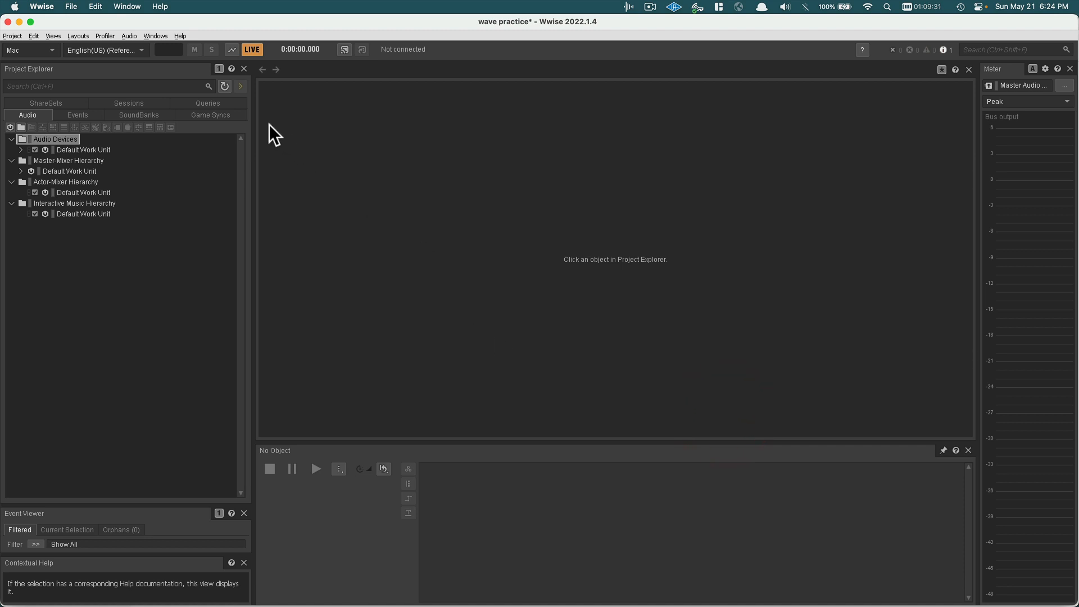
View the Mixer layout and return to the Designer layout
{"action": "left_click", "coordinate": [77, 37]}
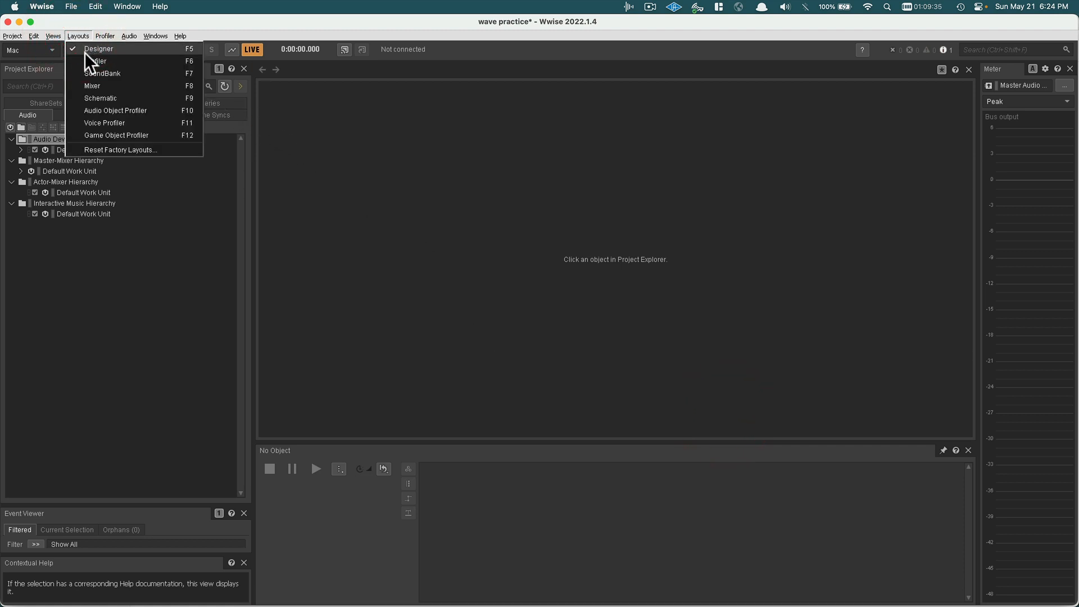
{"action": "left_click", "coordinate": [92, 82]}
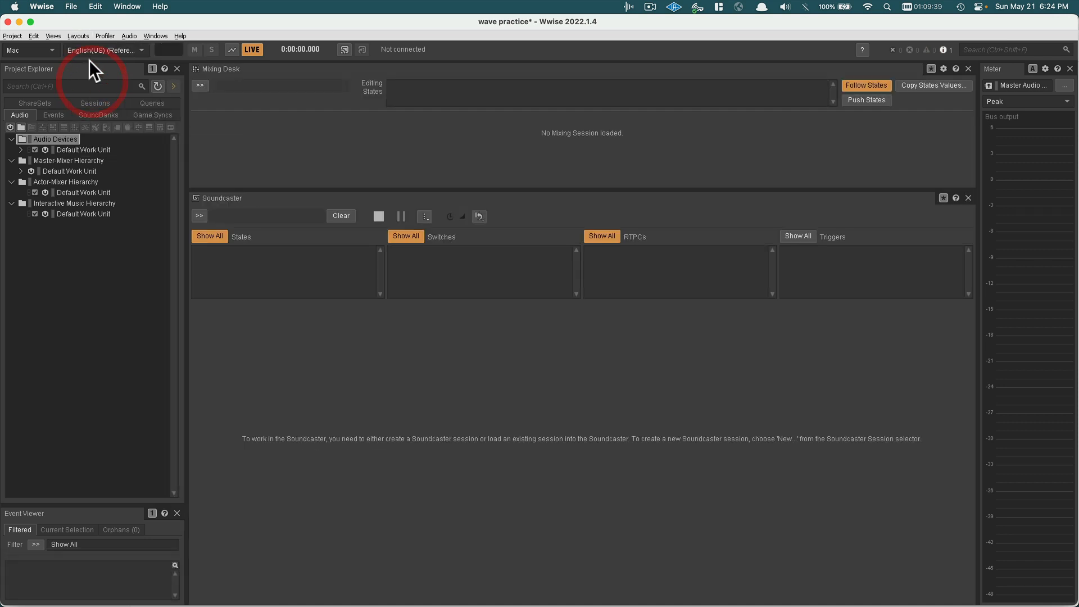
{"action": "left_click", "coordinate": [83, 38]}
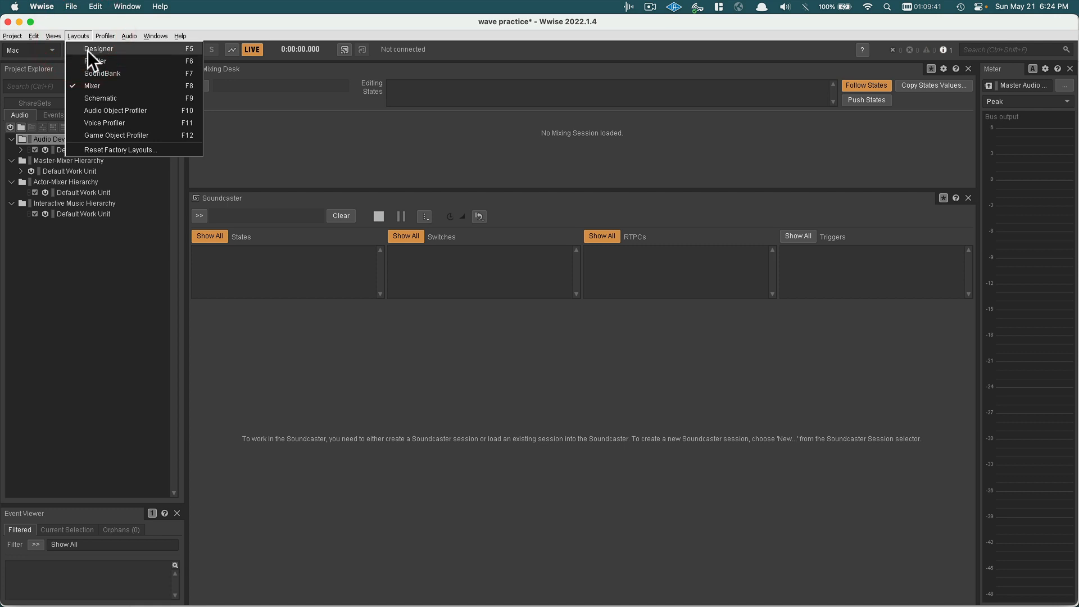
{"action": "left_click", "coordinate": [86, 48]}
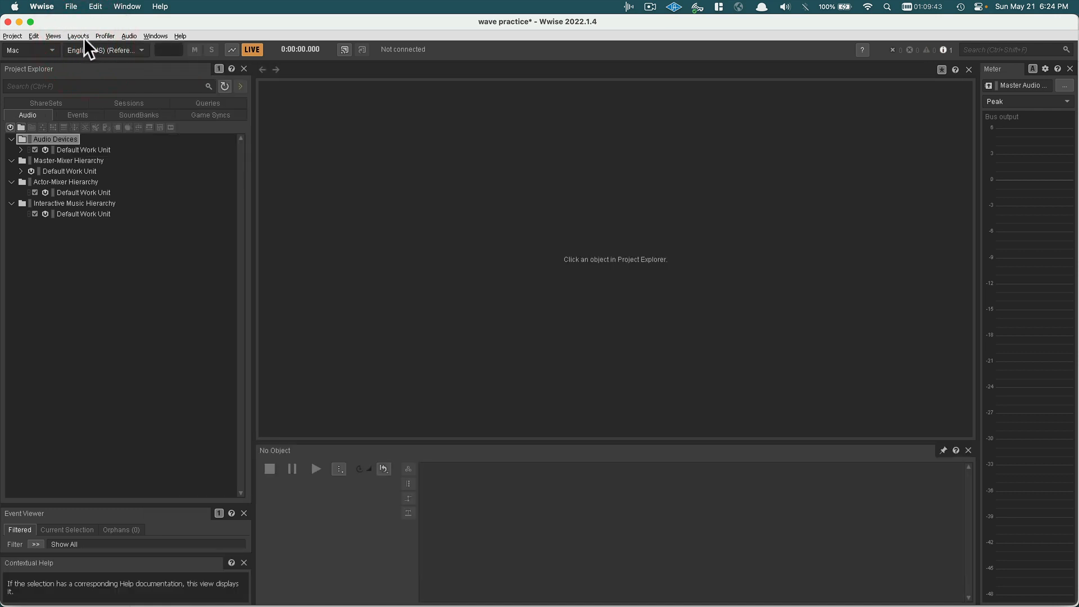
Reset all factory layouts, from Designer to Game Object Profiler, to their default settings
{"action": "left_click", "coordinate": [83, 37]}
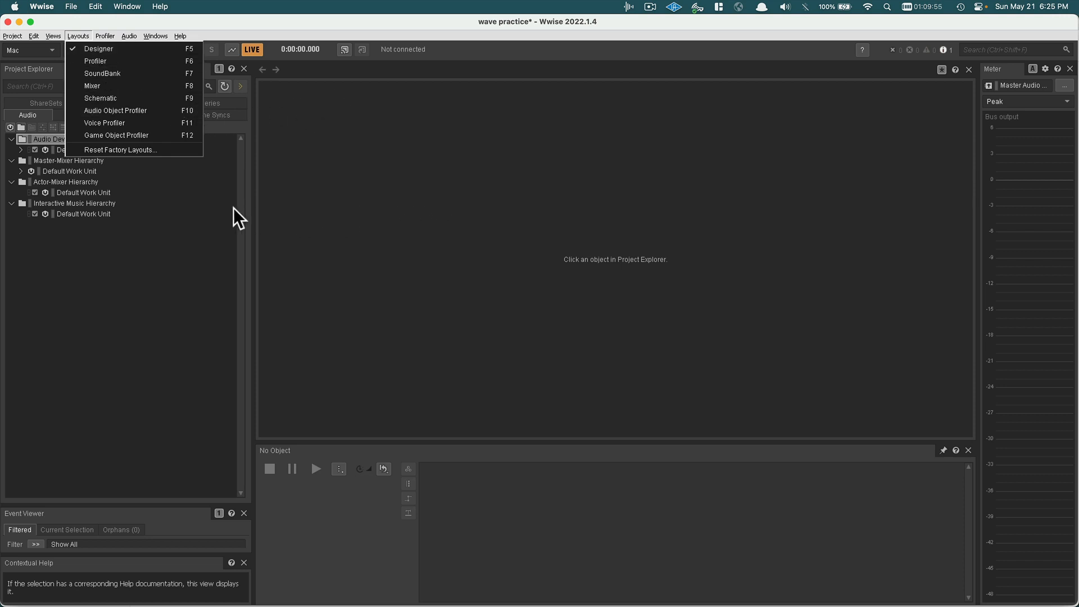
{"action": "left_click", "coordinate": [94, 150]}
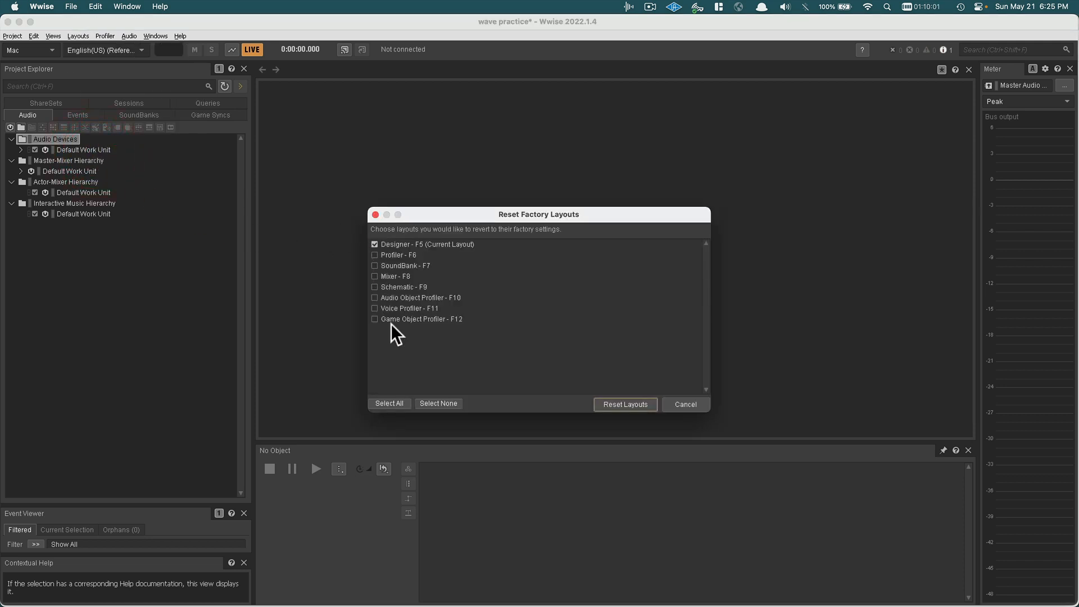
{"action": "left_click", "coordinate": [398, 406]}
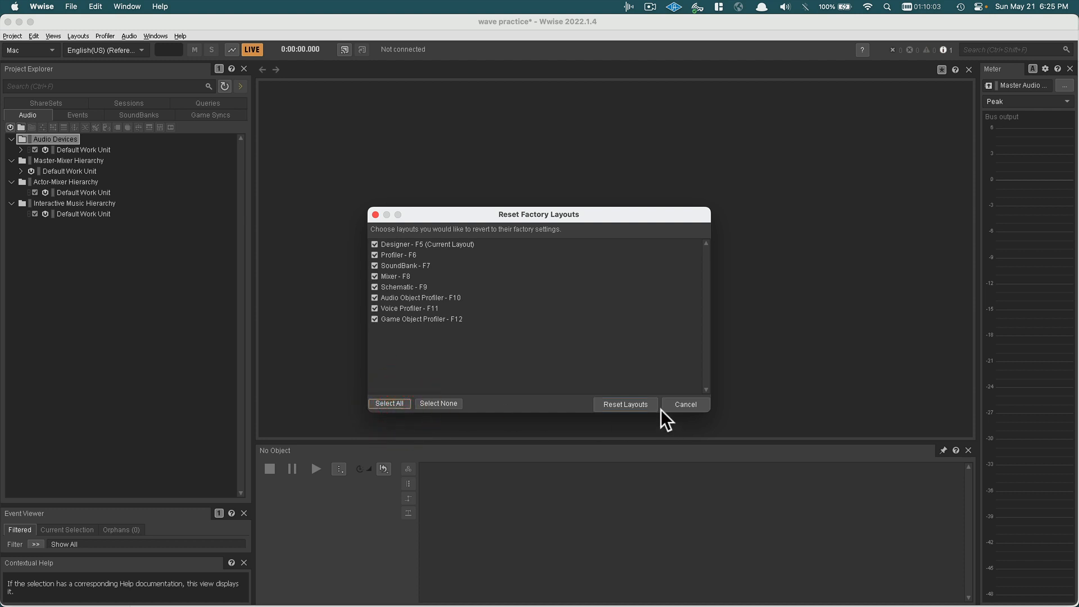
{"action": "left_click", "coordinate": [635, 405]}
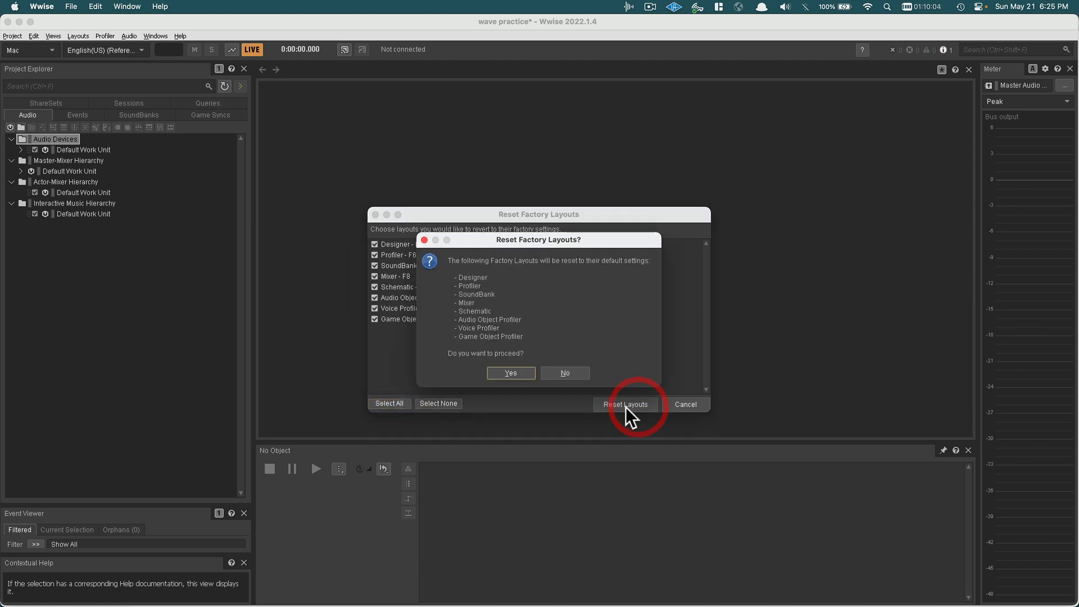
{"action": "left_click", "coordinate": [507, 372]}
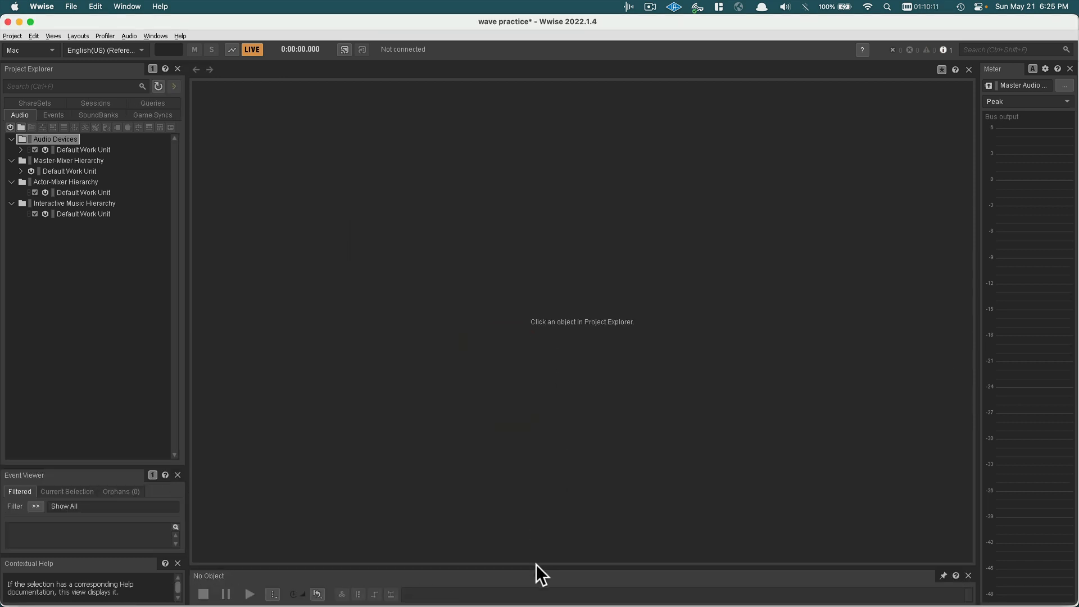
Enlarge the playback transport area below the object editor in the Designer layout
{"action": "left_click_drag", "start_coordinate": [535, 568], "coordinate": [557, 381]}
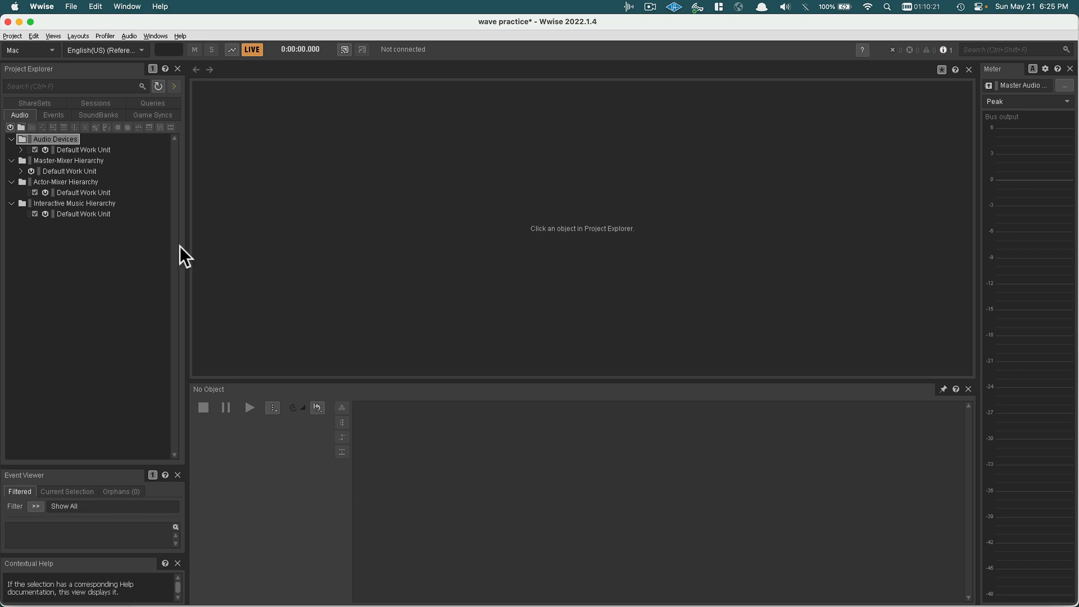
{"action": "left_click", "coordinate": [69, 34]}
{"action": "left_click", "coordinate": [79, 45]}
Look through the Audio, Events, SoundBanks and Game Syncs sections of the Project Explorer, ending on Audio
{"action": "left_click", "coordinate": [21, 115]}
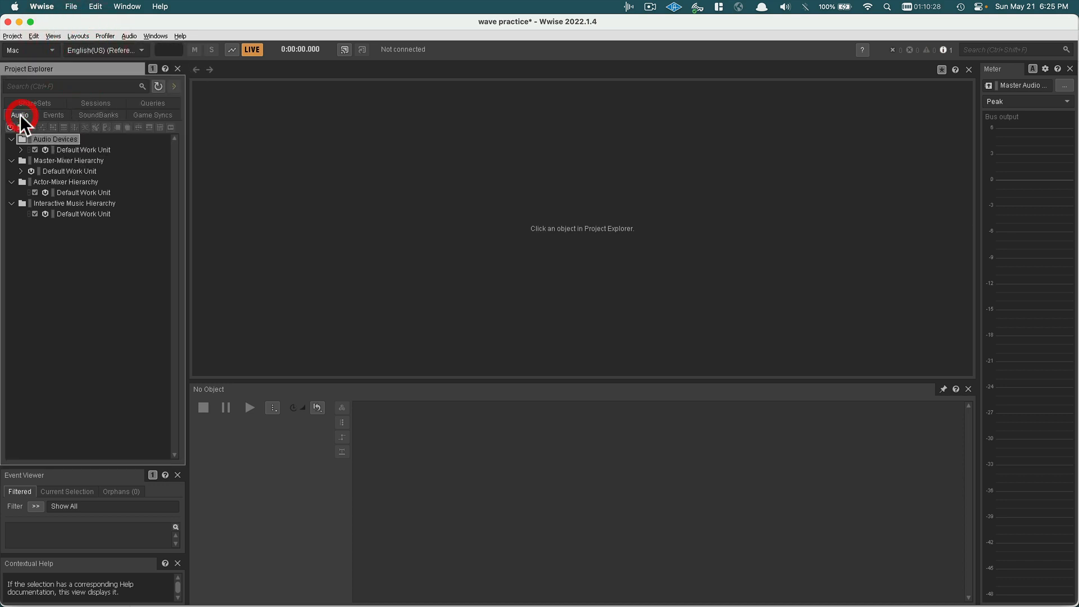
{"action": "left_click", "coordinate": [60, 113]}
{"action": "left_click", "coordinate": [97, 113]}
{"action": "left_click", "coordinate": [133, 114]}
{"action": "left_click", "coordinate": [105, 115]}
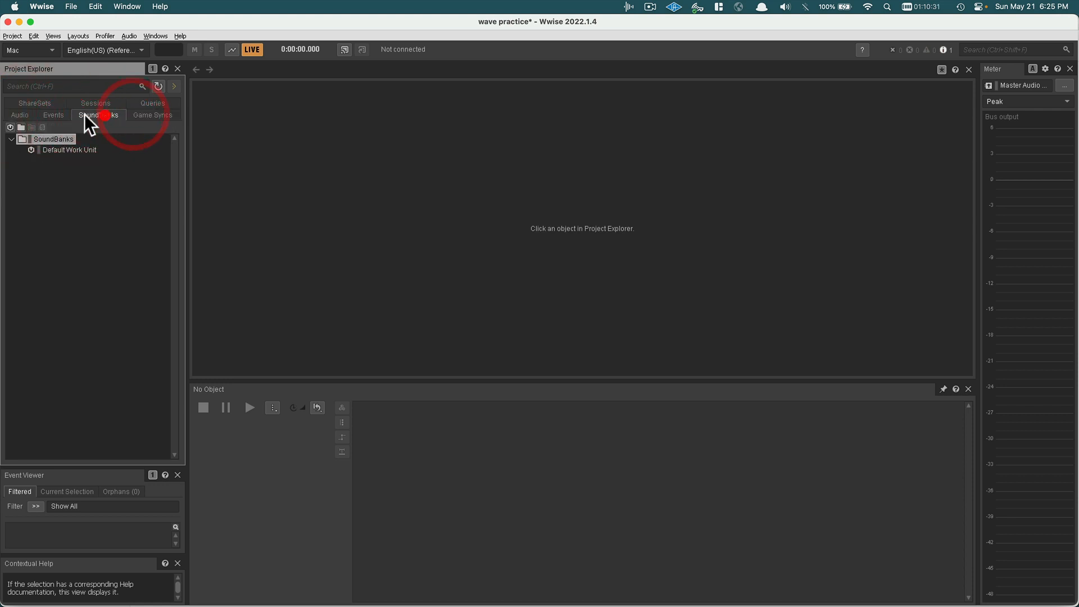
{"action": "left_click", "coordinate": [60, 115]}
{"action": "left_click", "coordinate": [20, 115]}
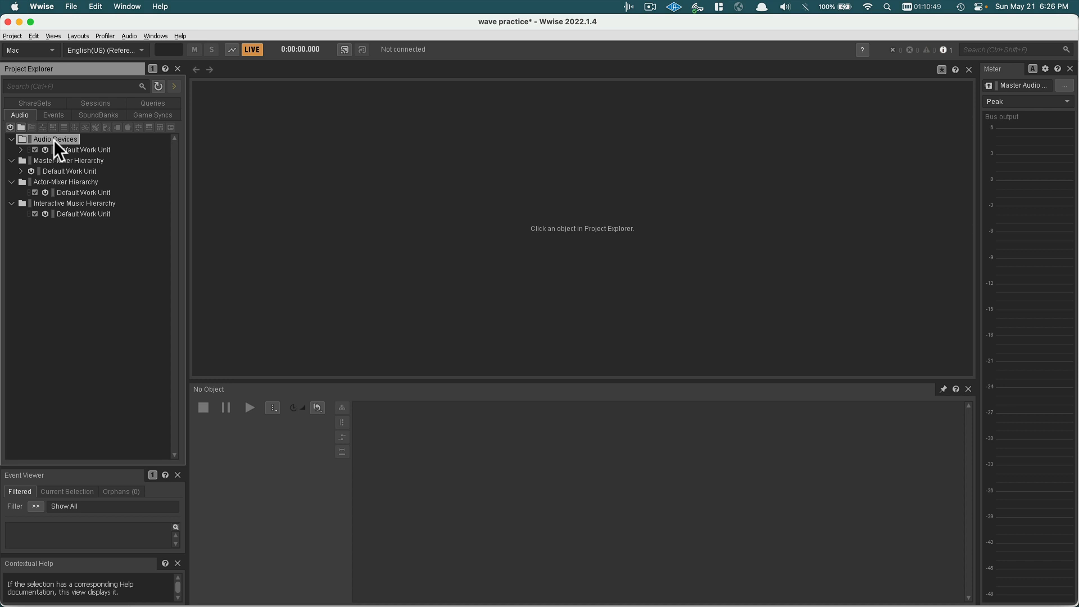
Inspect the Master-Mixer Hierarchy, the Actor-Mixer default work unit, and the Interactive Music Hierarchy with its default work unit
{"action": "left_click", "coordinate": [51, 160]}
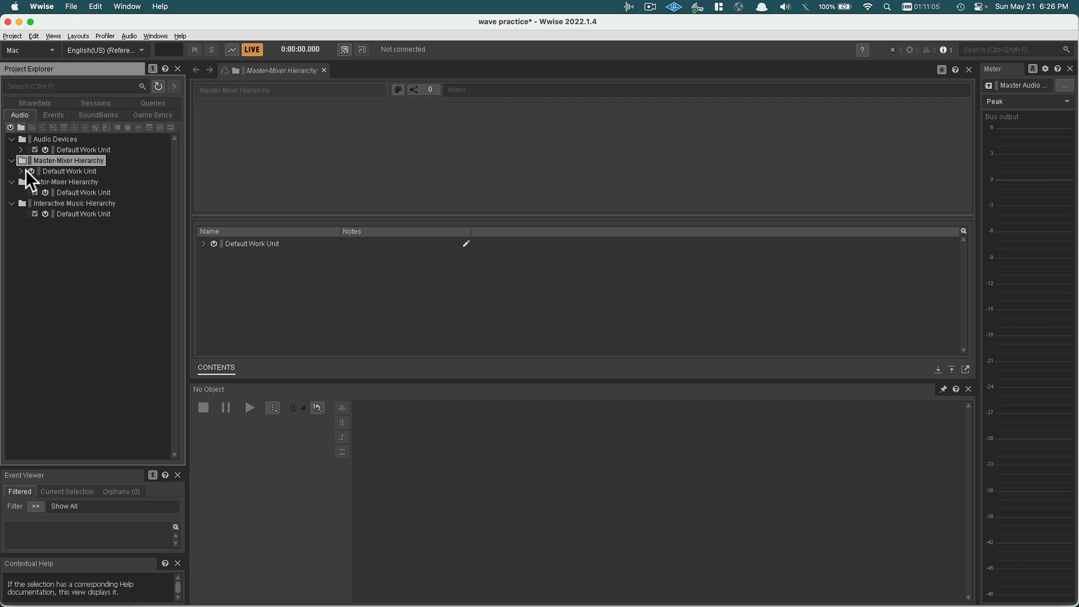
{"action": "left_click", "coordinate": [66, 191]}
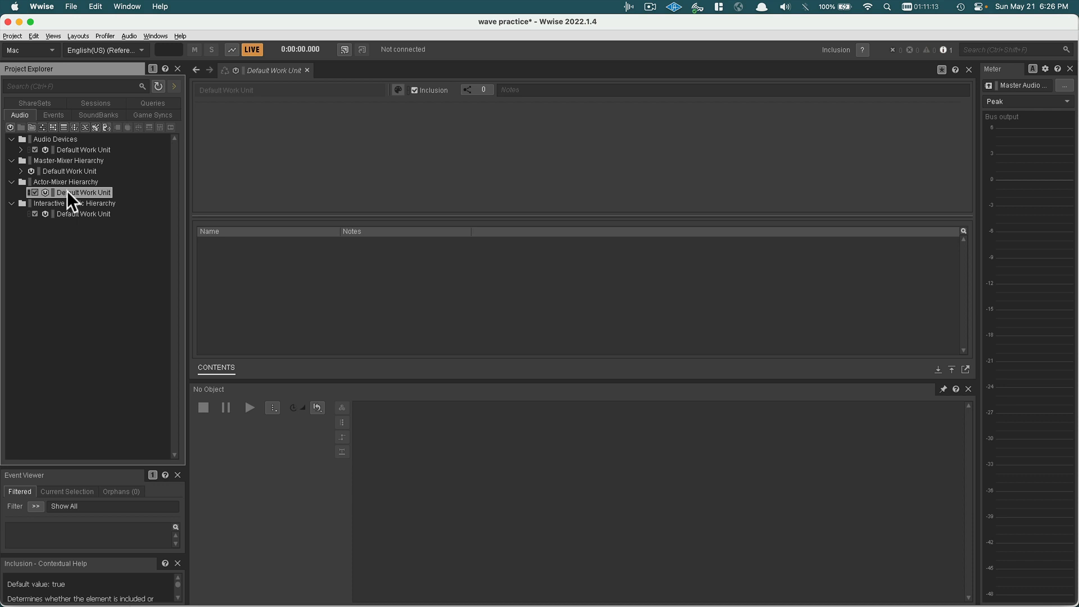
{"action": "left_click", "coordinate": [70, 204]}
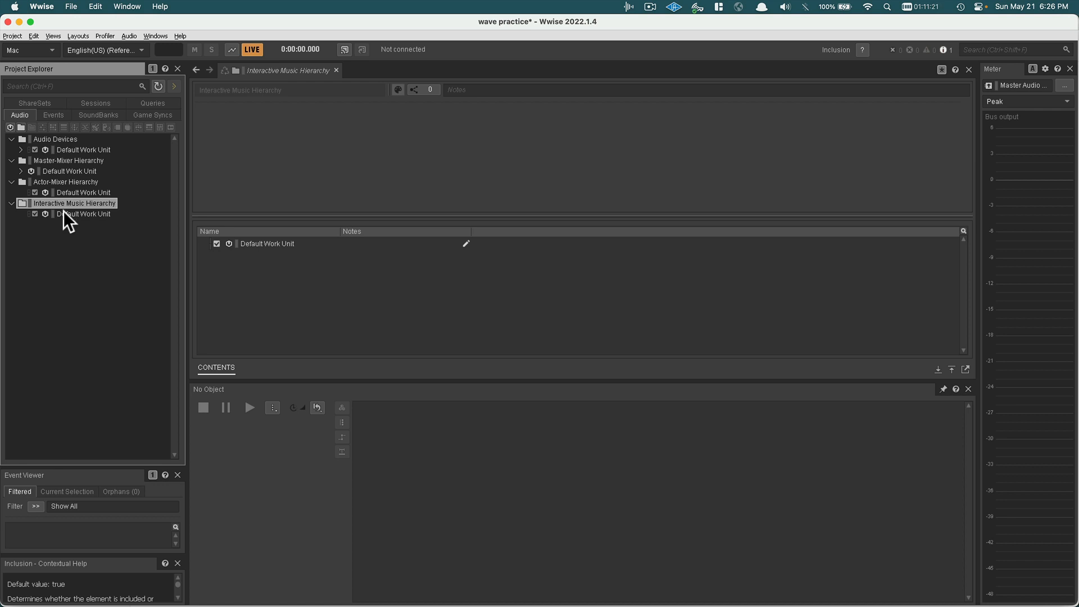
{"action": "left_click", "coordinate": [64, 213]}
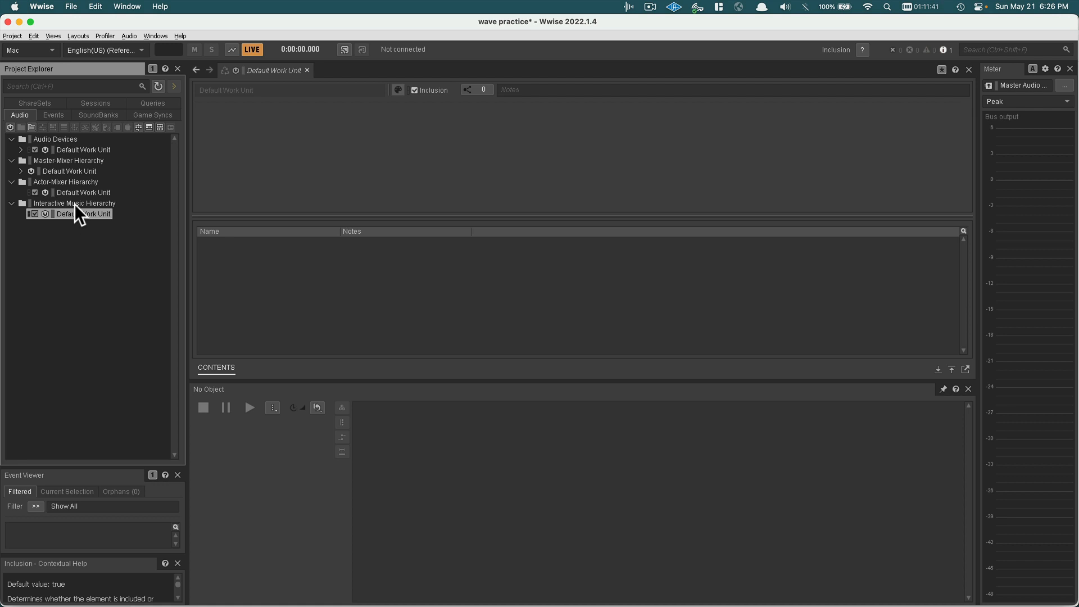
{"action": "left_click", "coordinate": [74, 204]}
{"action": "right_click", "coordinate": [75, 203]}
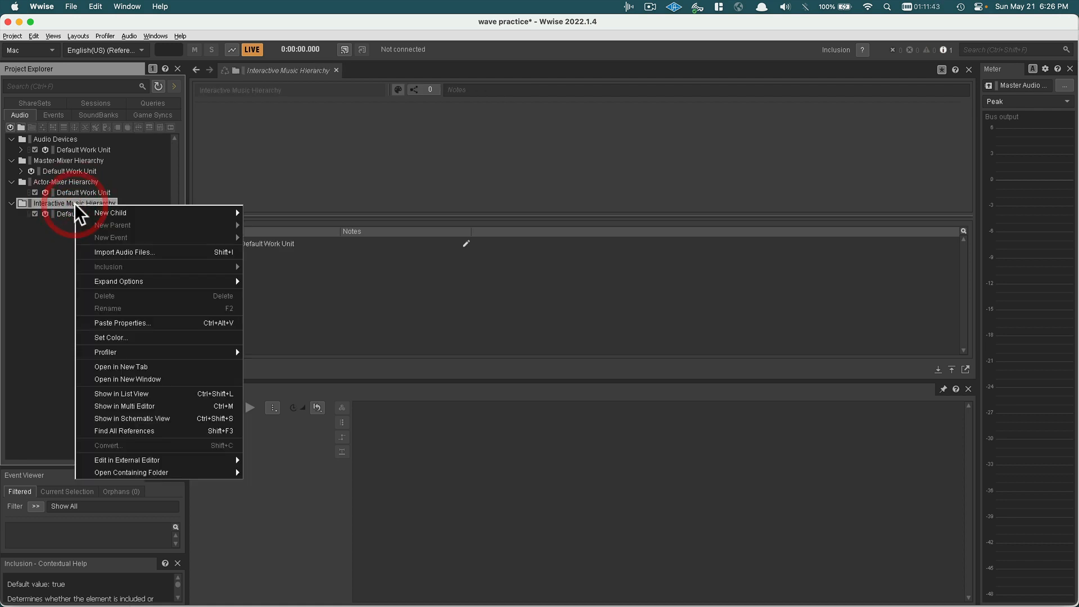
{"action": "mouse_move", "coordinate": [114, 209]}
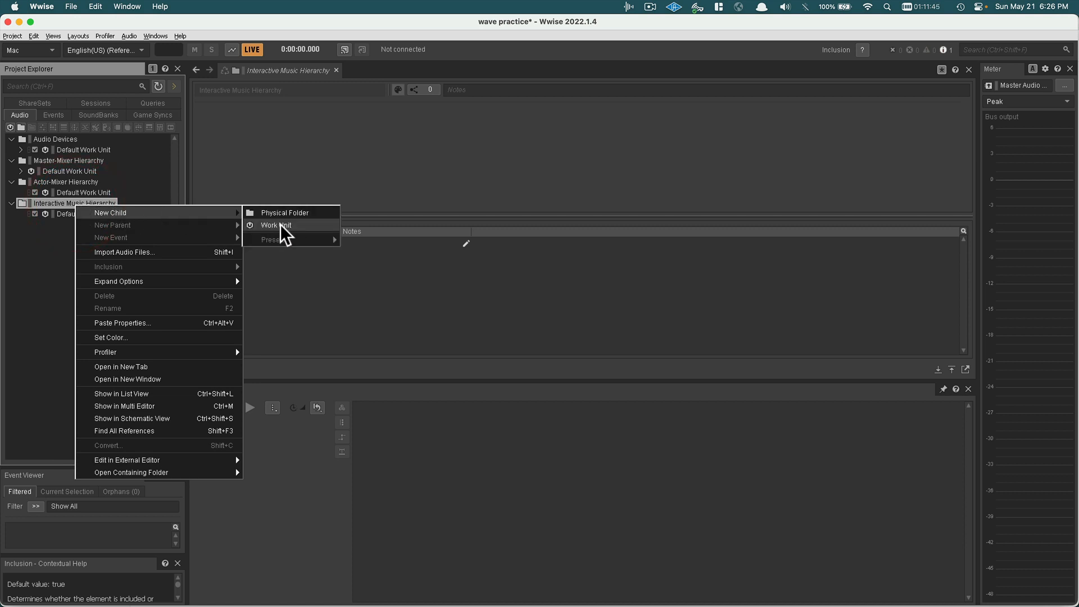
{"action": "mouse_move", "coordinate": [234, 212]}
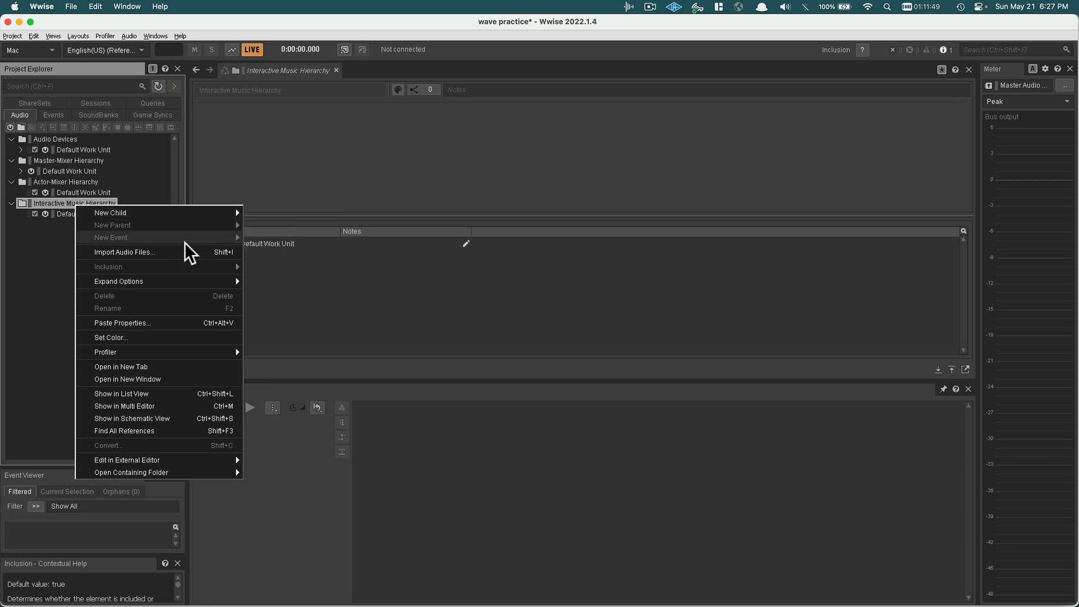
{"action": "left_click", "coordinate": [50, 244]}
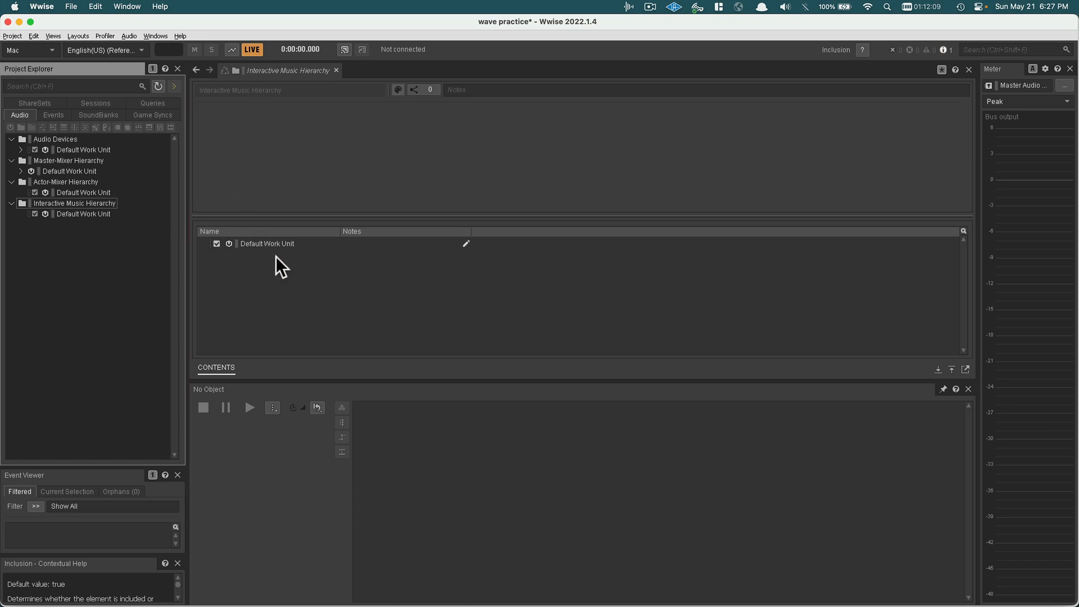
Switch to Finder and open phrase_1_with_reverb_tail.wav from Downloads in TwistedWave to examine its waveform
{"action": "key", "text": "super+Tab"}
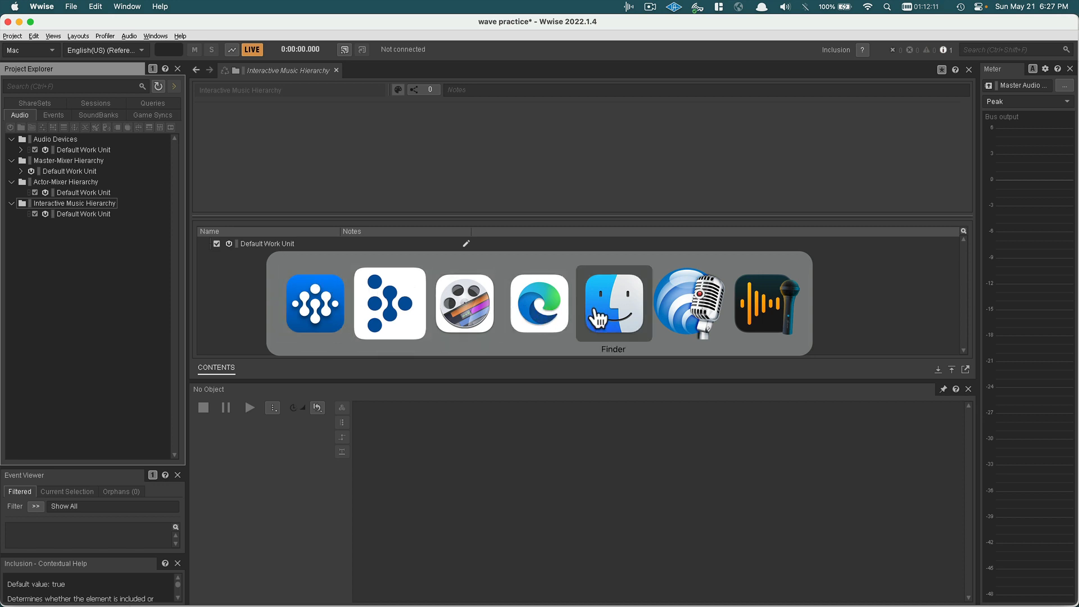
{"action": "left_click", "coordinate": [565, 334]}
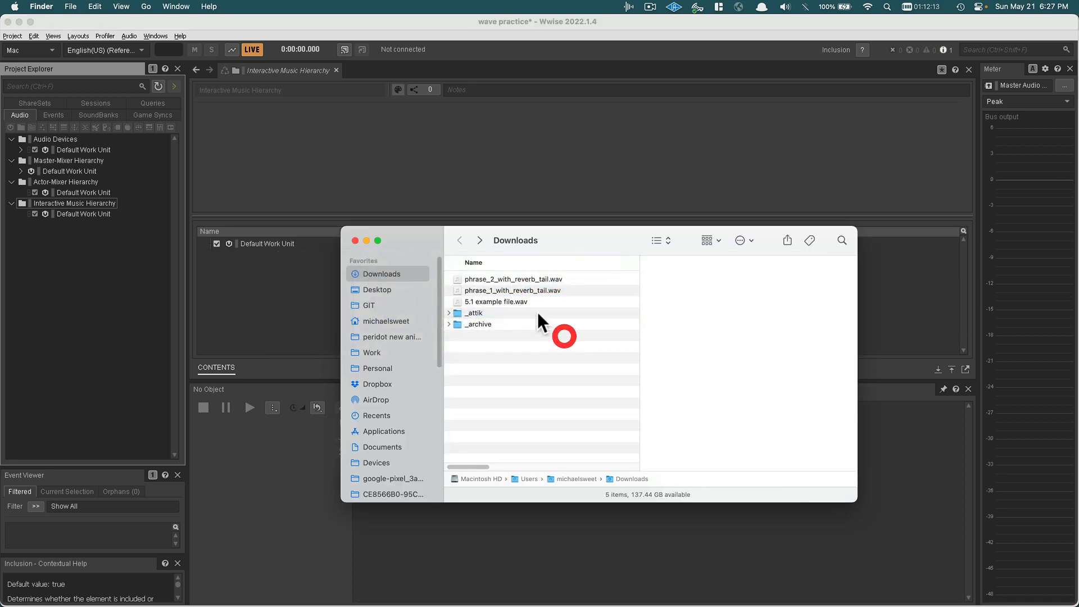
{"action": "double_click", "coordinate": [494, 289]}
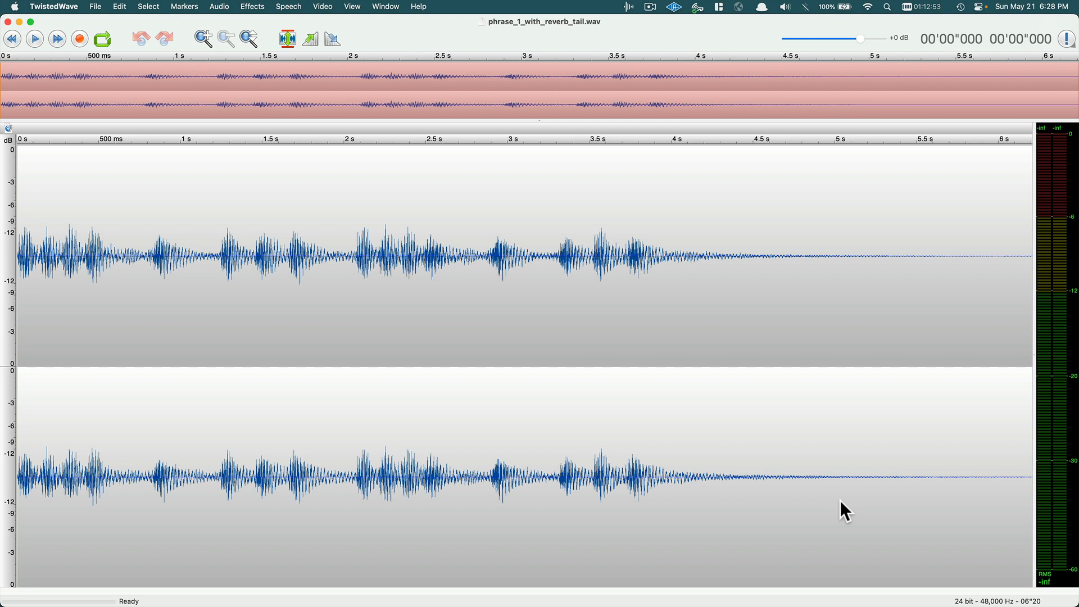
Switch back to Finder, import phrase_1_with_reverb_tail.wav into the Interactive Music Hierarchy's Default Work Unit in Wwise, and open its music track
{"action": "key", "text": "super+Tab"}
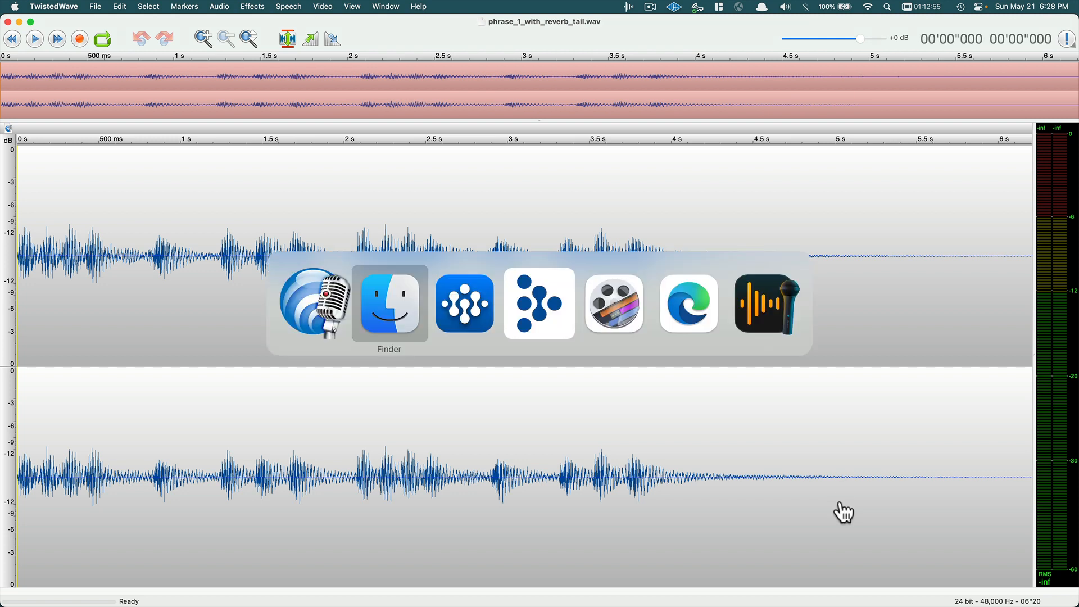
{"action": "key", "text": "super+Tab"}
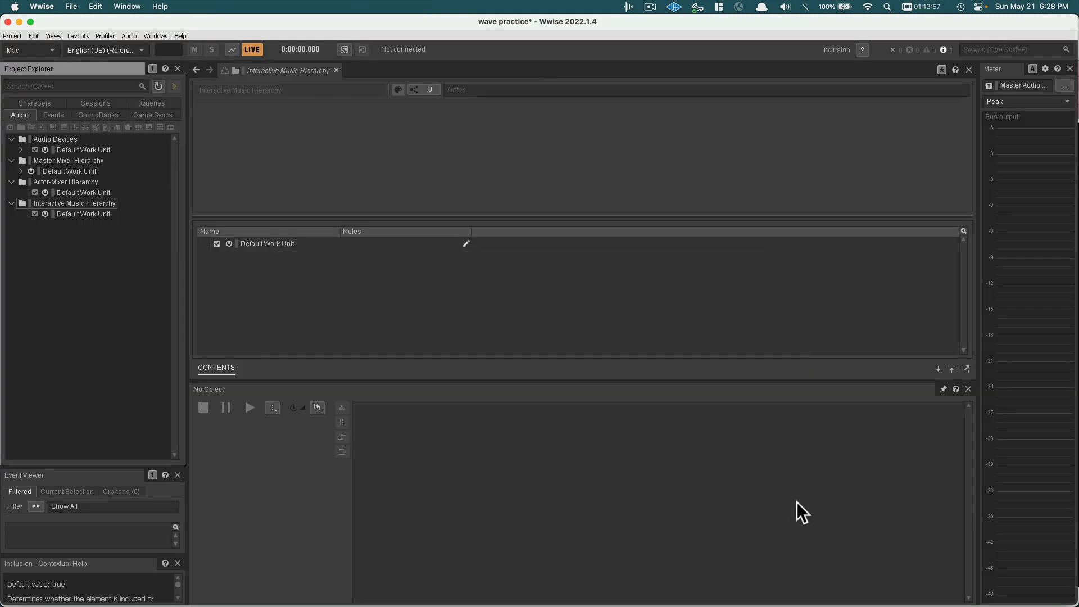
{"action": "key", "text": "super+Tab"}
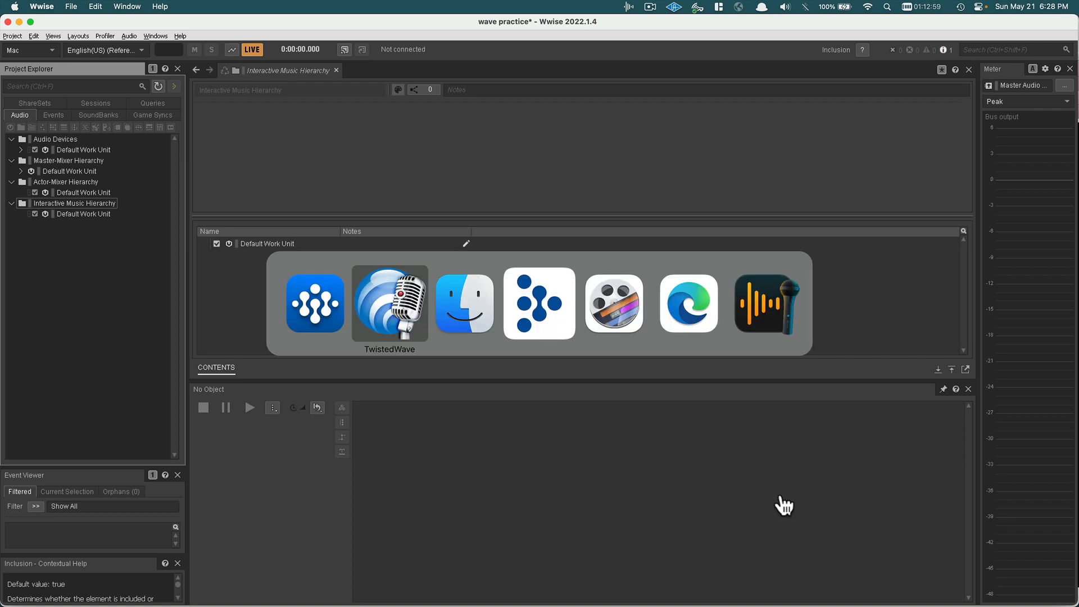
{"action": "left_click", "coordinate": [440, 313]}
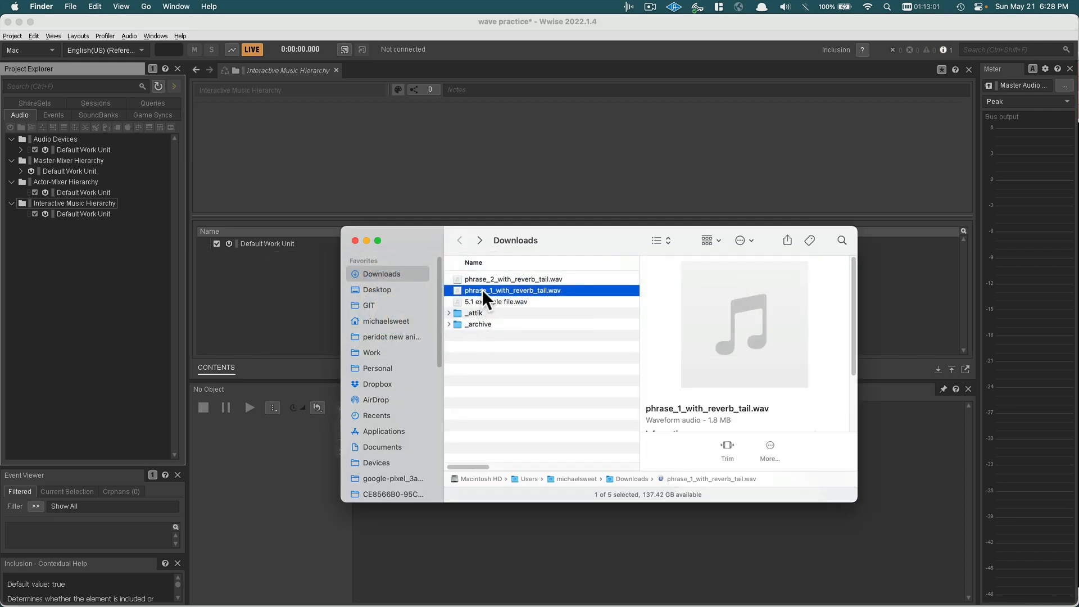
{"action": "left_click_drag", "start_coordinate": [481, 289], "coordinate": [82, 217]}
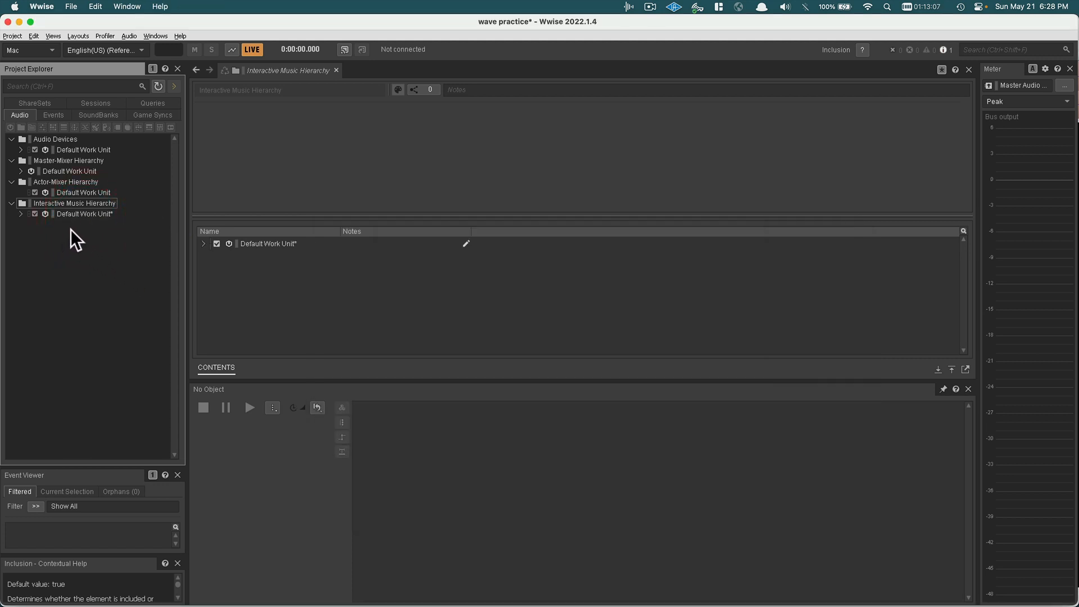
{"action": "left_click", "coordinate": [21, 214]}
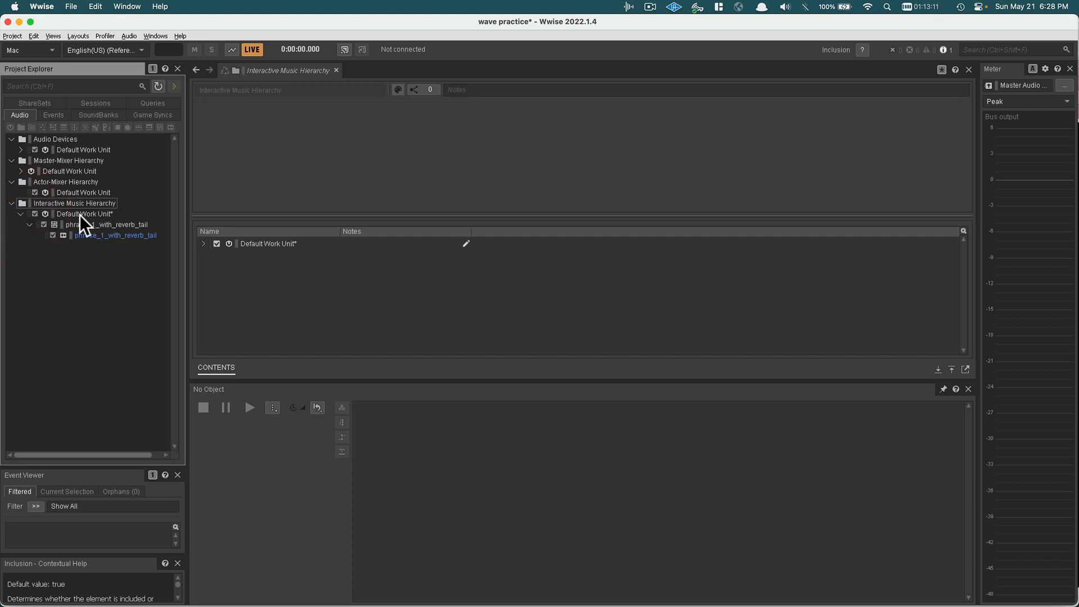
{"action": "left_click", "coordinate": [104, 236]}
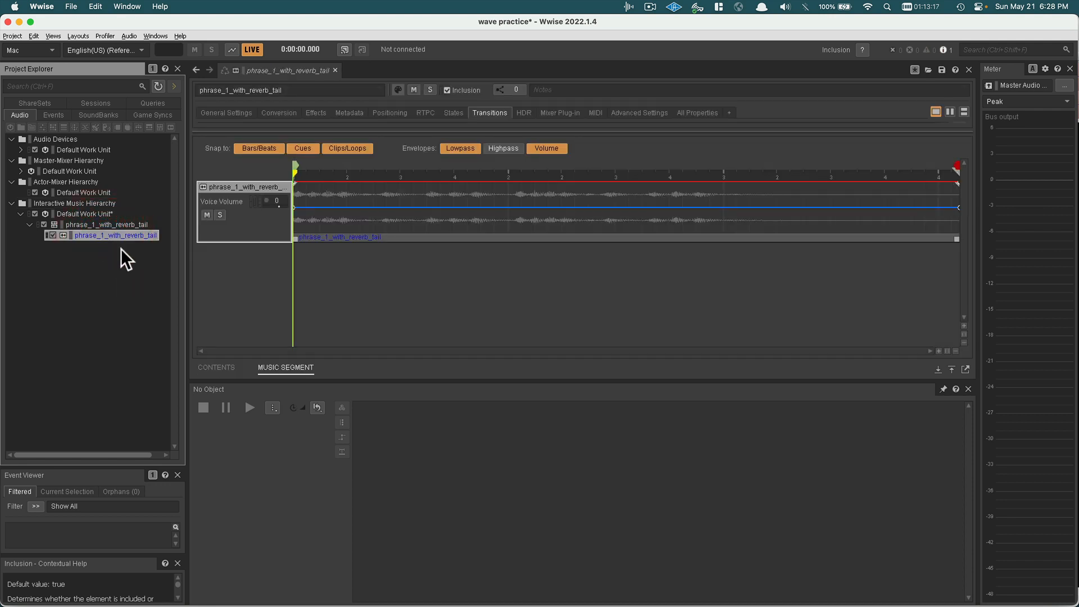
Try placing an overlapping copy of the phrase_1_with_reverb_tail clip on its track and delete that copy
{"action": "left_click", "coordinate": [454, 215]}
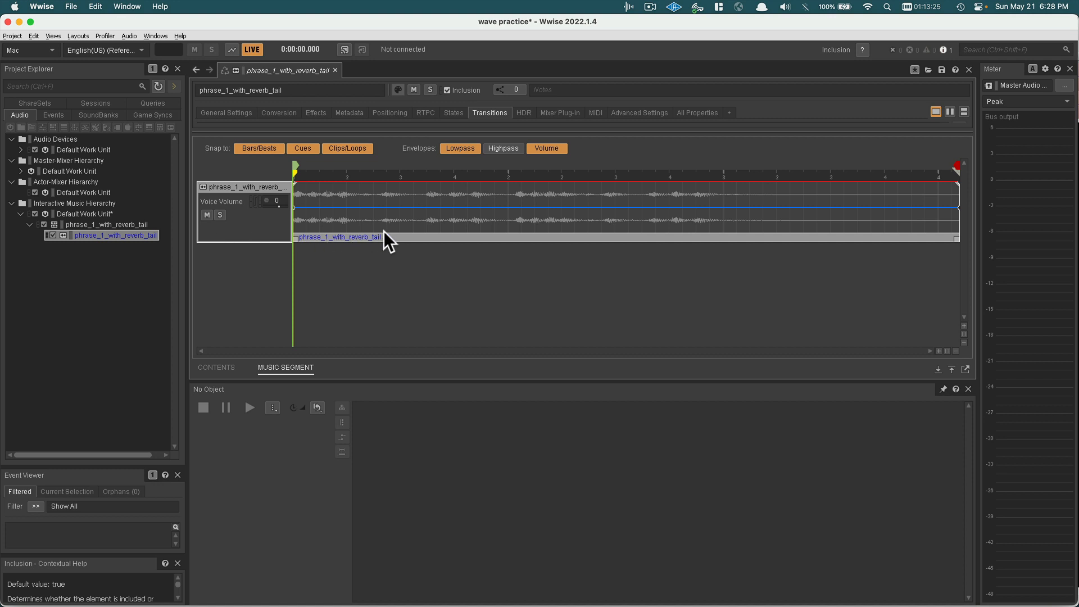
{"action": "left_click_drag", "start_coordinate": [384, 236], "coordinate": [438, 238]}
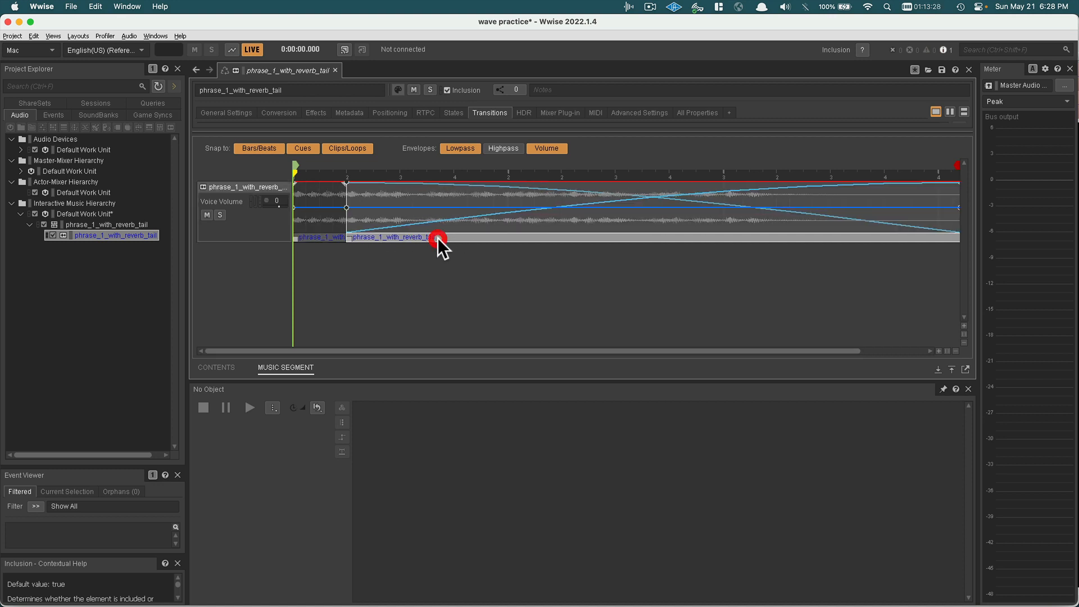
{"action": "key", "text": "Delete"}
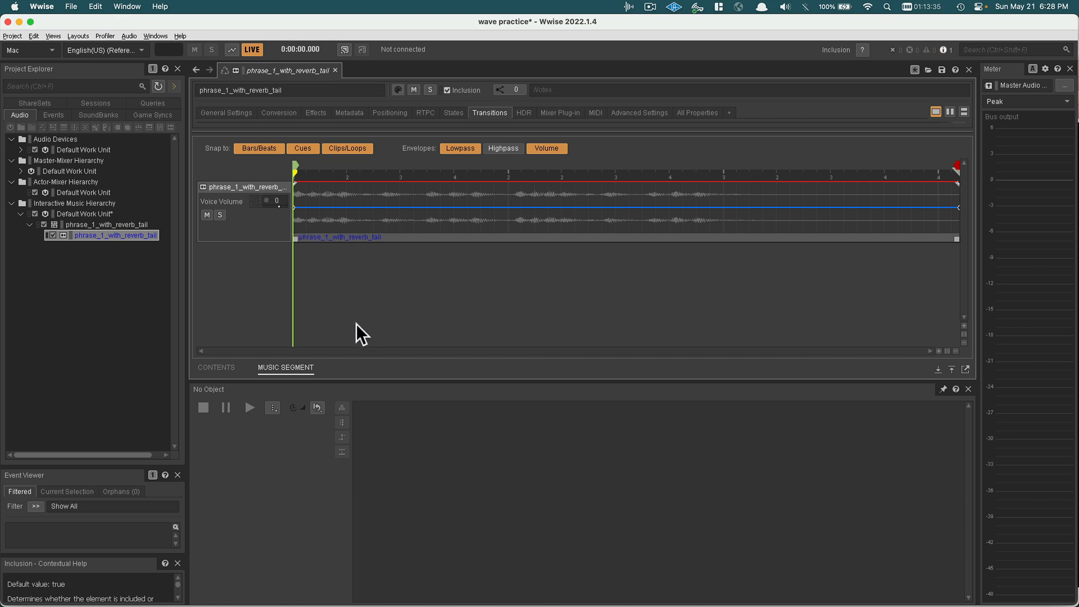
Show the music track's General Settings and enlarge the property area in both the Contents and Music Segment views
{"action": "left_click", "coordinate": [223, 369]}
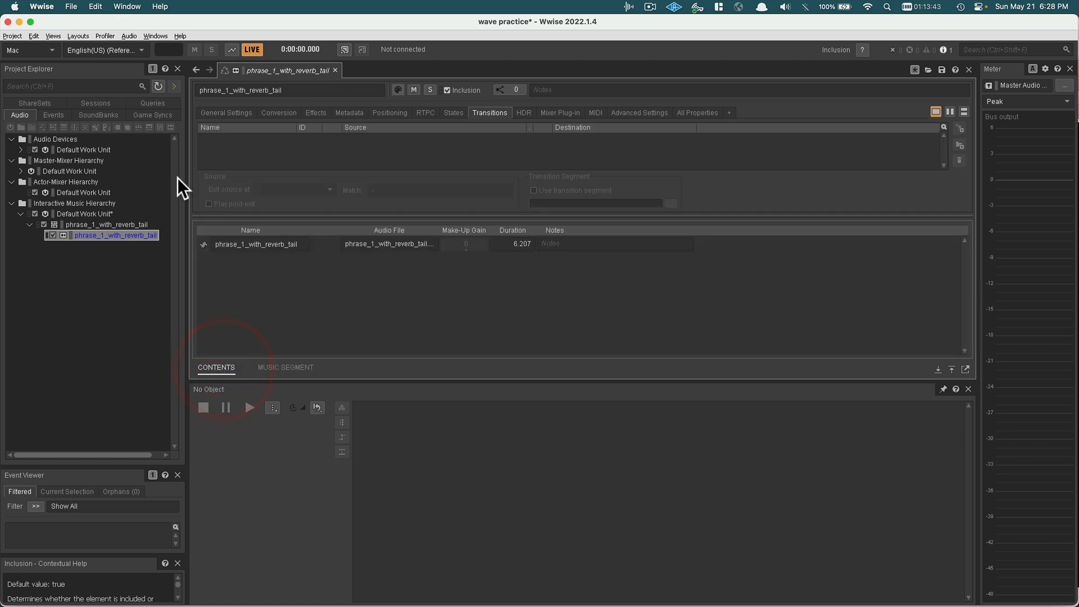
{"action": "left_click", "coordinate": [224, 114]}
{"action": "left_click_drag", "start_coordinate": [361, 219], "coordinate": [364, 265]}
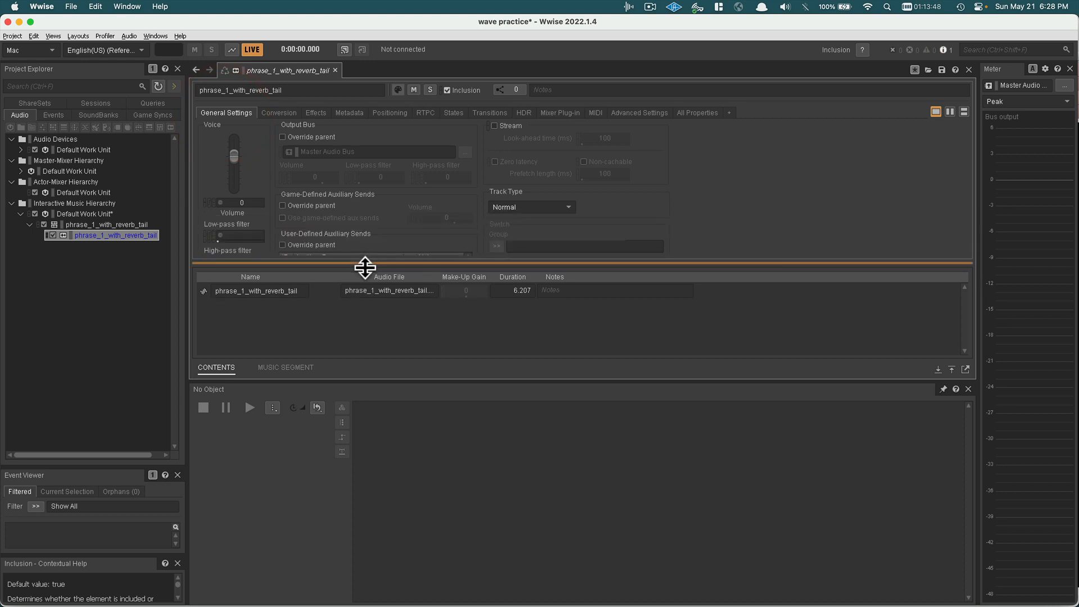
{"action": "left_click", "coordinate": [276, 369]}
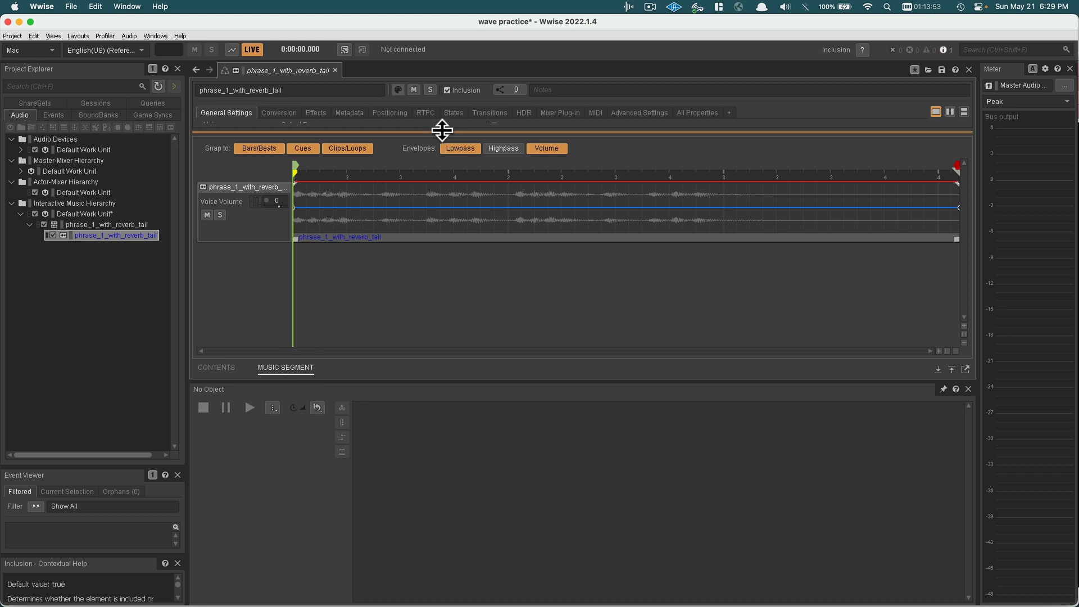
{"action": "left_click_drag", "start_coordinate": [442, 132], "coordinate": [444, 197]}
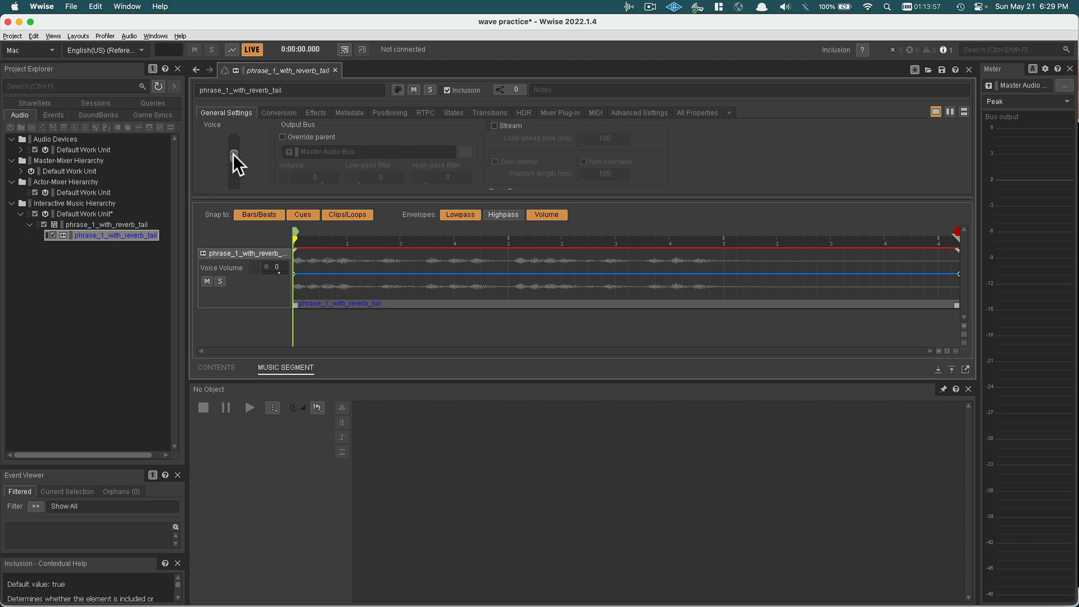
Shrink the transport area to enlarge the object editor, and adjust the divider between the properties and the segment timeline
{"action": "left_click", "coordinate": [251, 251]}
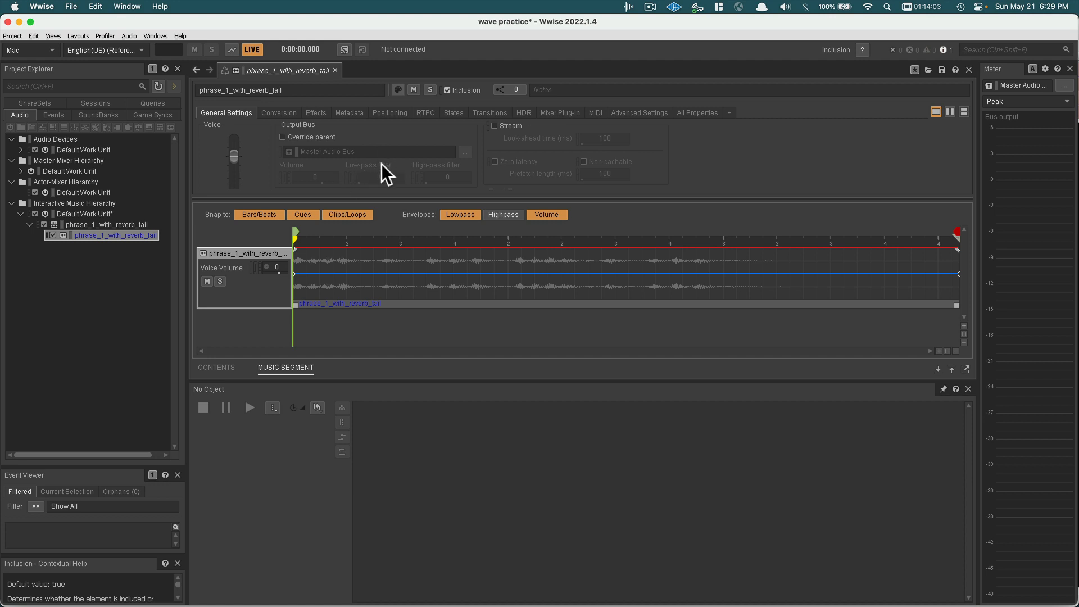
{"action": "left_click_drag", "start_coordinate": [446, 380], "coordinate": [442, 490]}
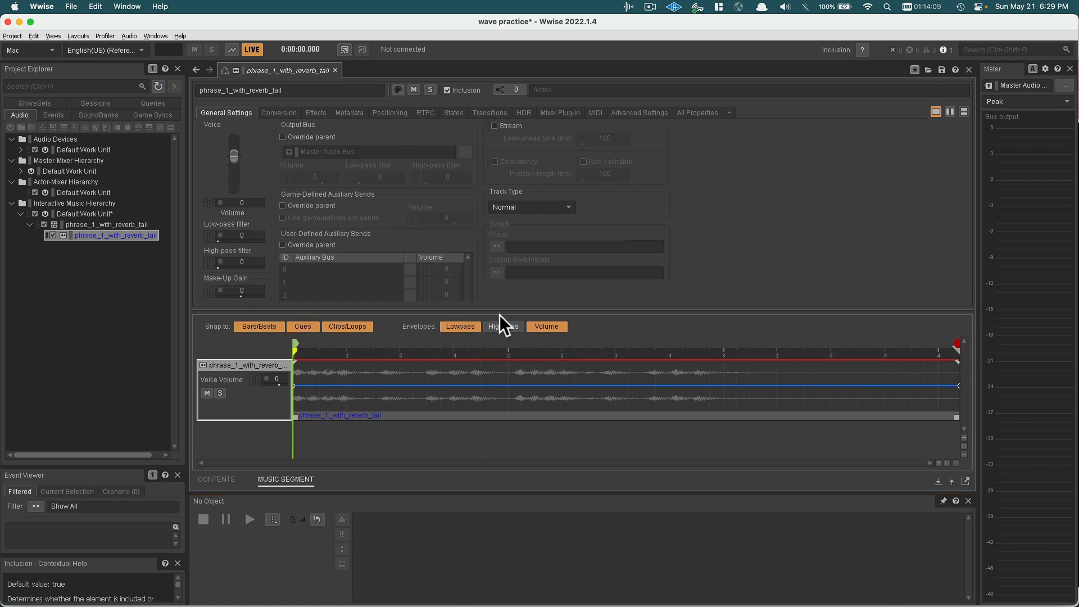
{"action": "left_click_drag", "start_coordinate": [501, 312], "coordinate": [500, 297]}
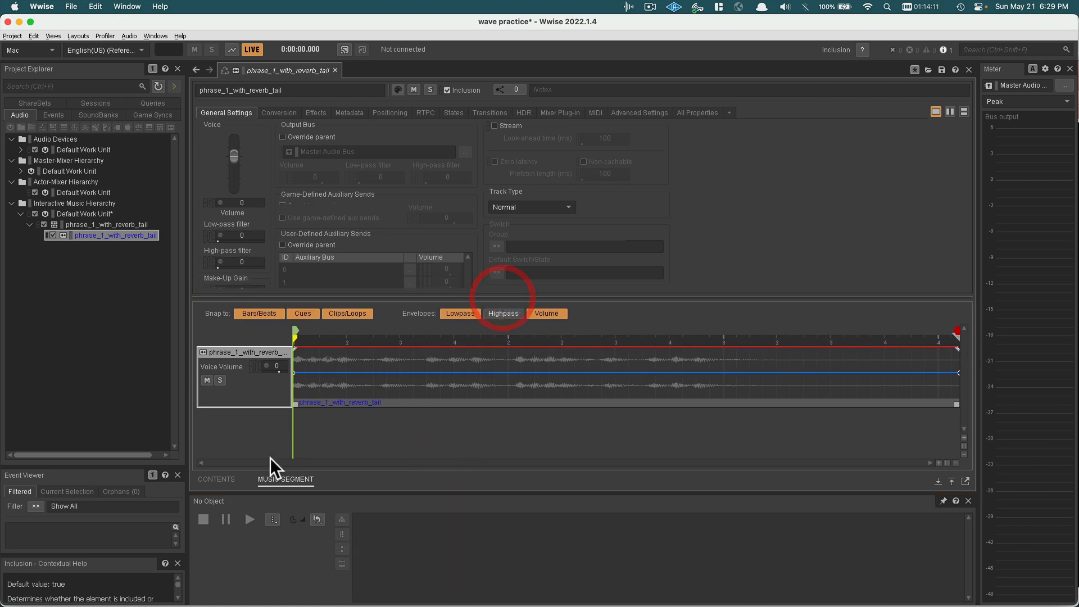
Compare the track's Contents and Music Segment views, and inspect the general settings of the parent music segment
{"action": "left_click", "coordinate": [220, 483]}
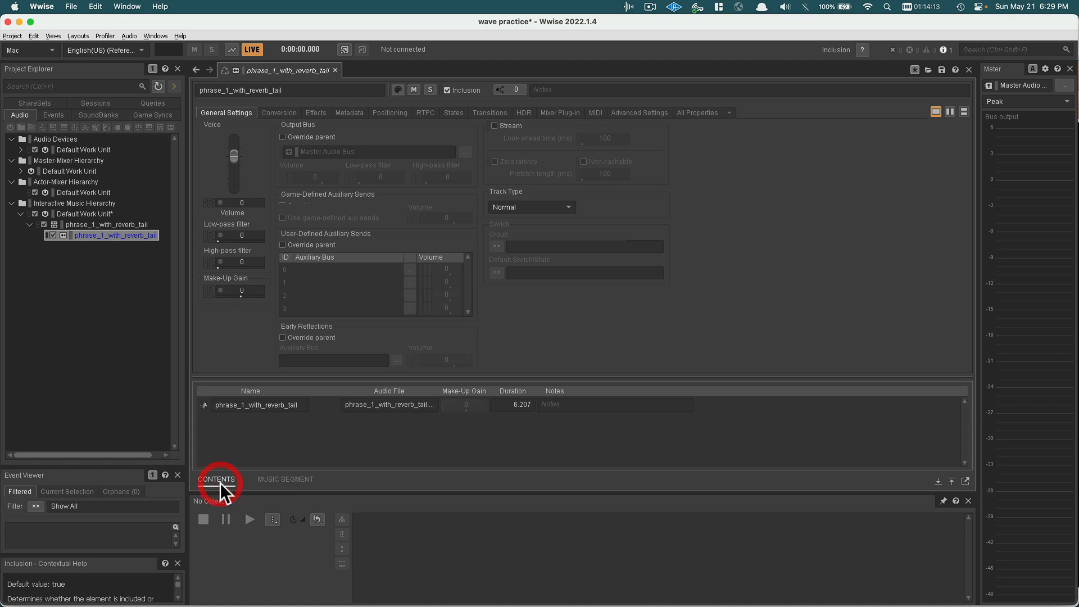
{"action": "left_click", "coordinate": [296, 478]}
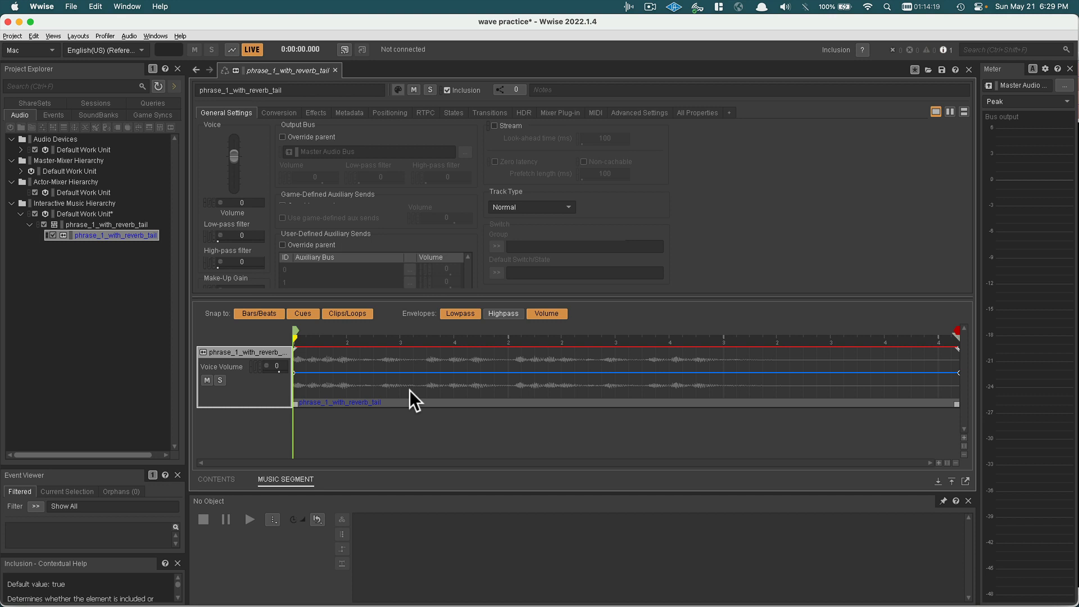
{"action": "left_click", "coordinate": [100, 222]}
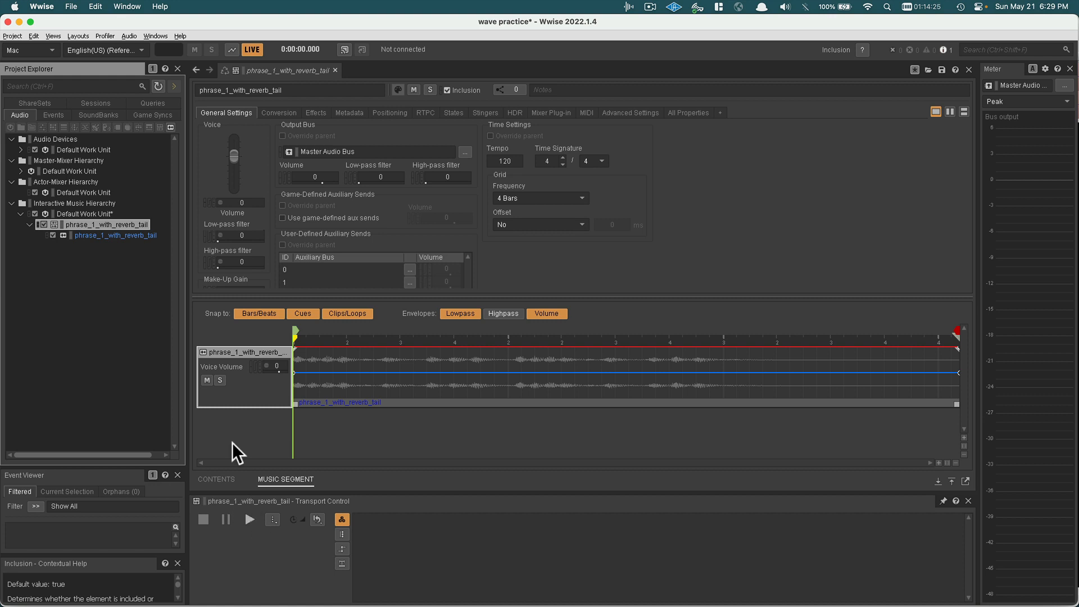
Rename the music track as phrase_1_with_reverb_tail_track
{"action": "left_click", "coordinate": [133, 233]}
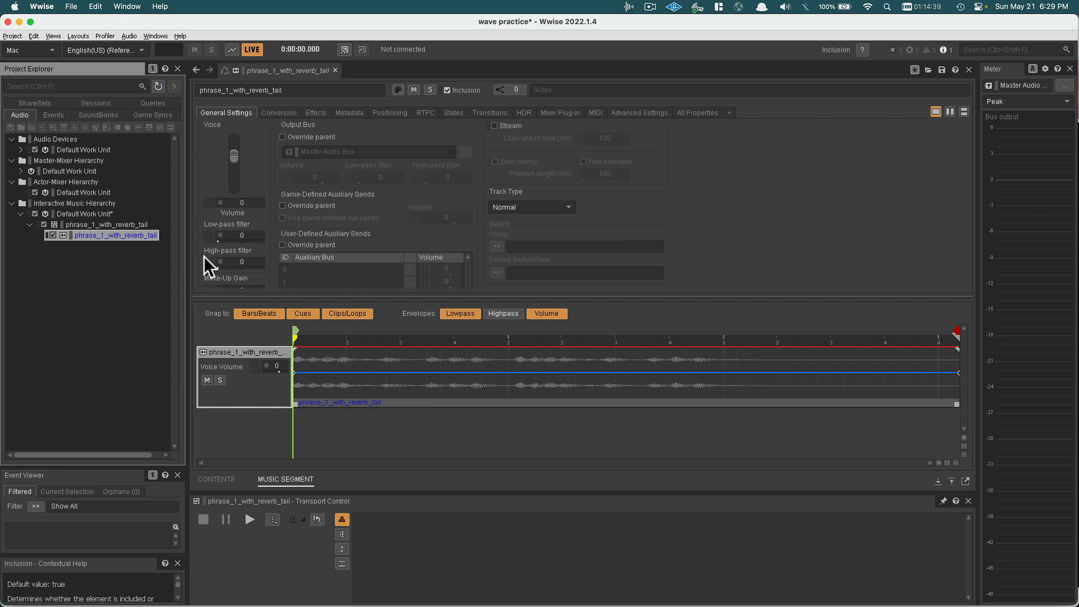
{"action": "left_click", "coordinate": [268, 354]}
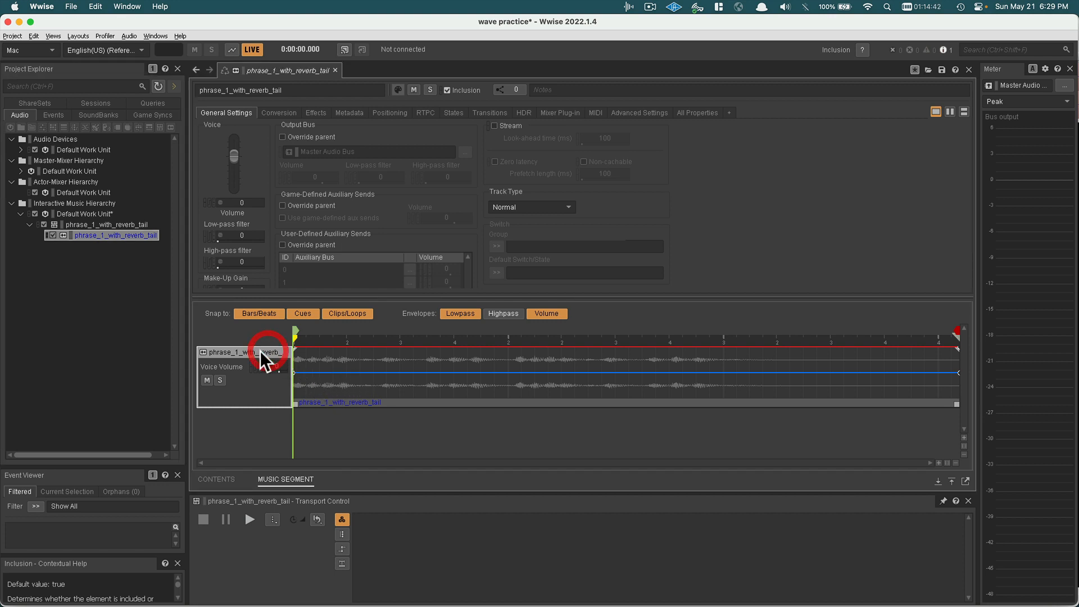
{"action": "left_click", "coordinate": [296, 89]}
{"action": "left_click", "coordinate": [297, 90]}
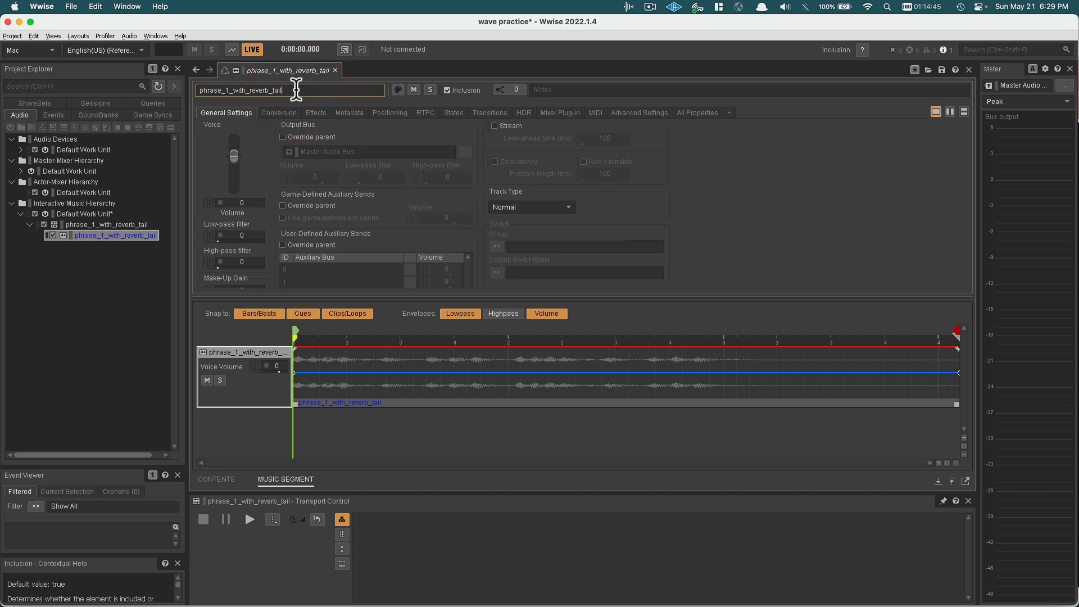
{"action": "type", "text": "_track"}
{"action": "left_click", "coordinate": [136, 229]}
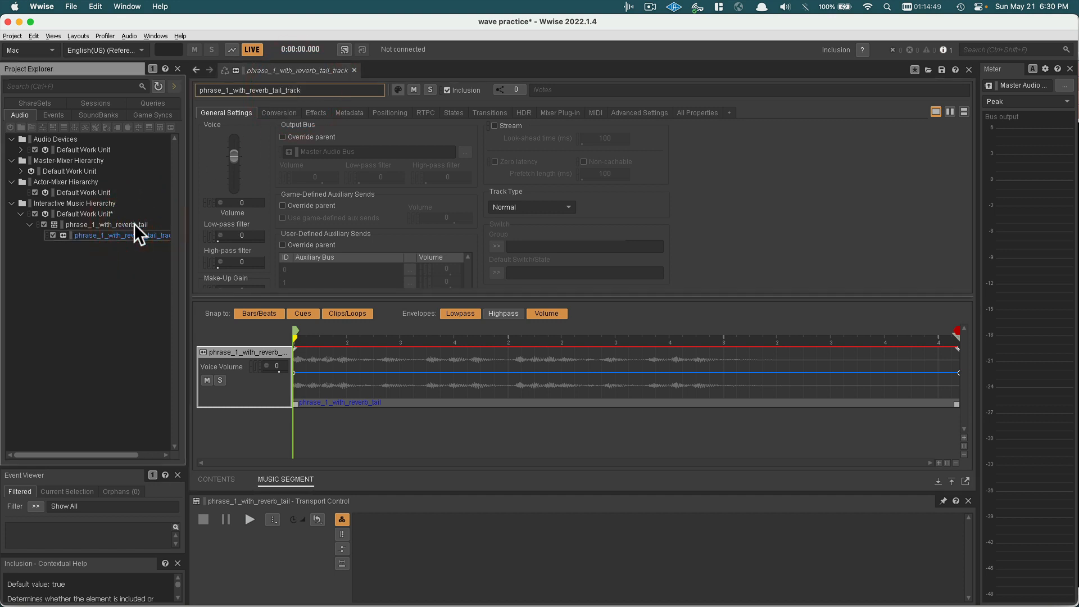
Try to replace the name of the parent phrase_1_with_reverb_tail music segment
{"action": "left_click", "coordinate": [135, 225]}
{"action": "left_click", "coordinate": [291, 91]}
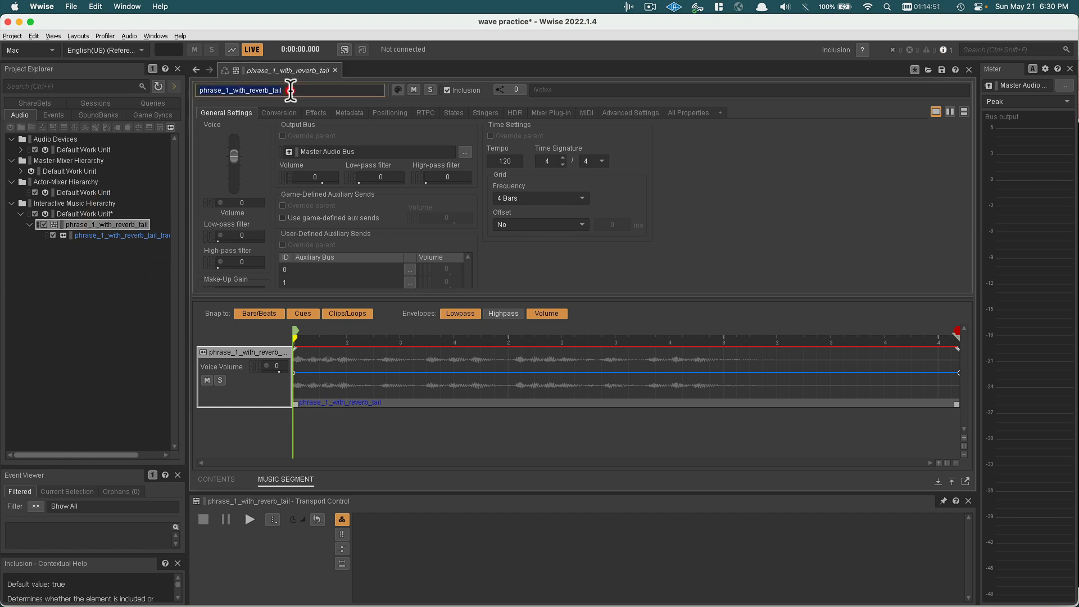
{"action": "double_click", "coordinate": [290, 90]}
{"action": "key", "text": "BackSpace"}
{"action": "type", "text": "_"}
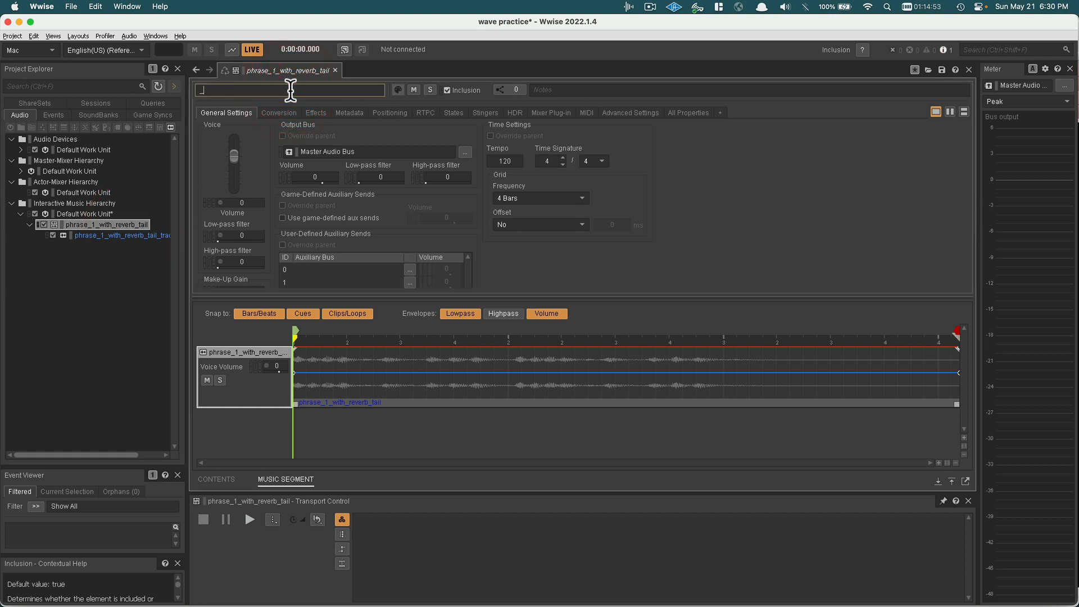
{"action": "type", "text": "se"}
{"action": "key", "text": "BackSpace"}
{"action": "key", "text": "BackSpace"}
{"action": "key", "text": "Return"}
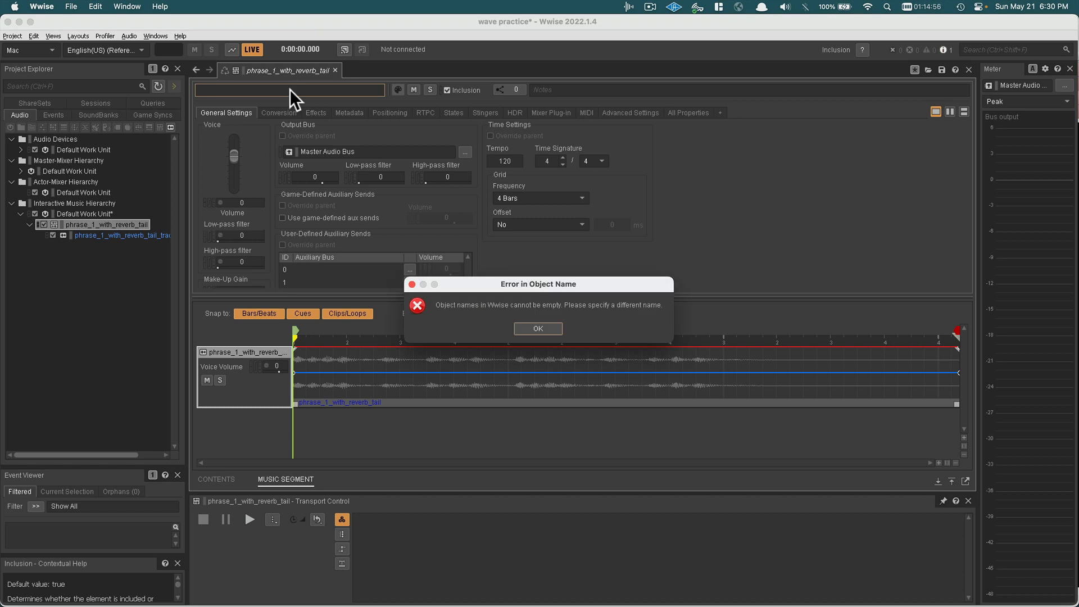
{"action": "left_click", "coordinate": [549, 330]}
Rename the parent music segment as phrase_1_with_reverb_tail_segment, and widen the Project Explorer to fit the full object names
{"action": "left_click", "coordinate": [295, 90]}
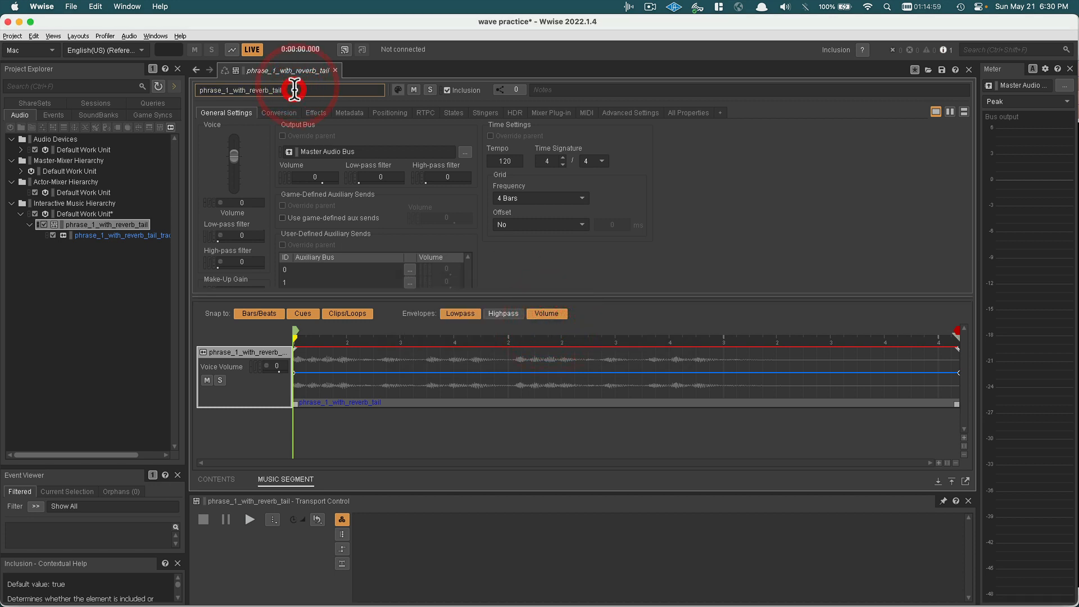
{"action": "type", "text": "_segment"}
{"action": "key", "text": "Return"}
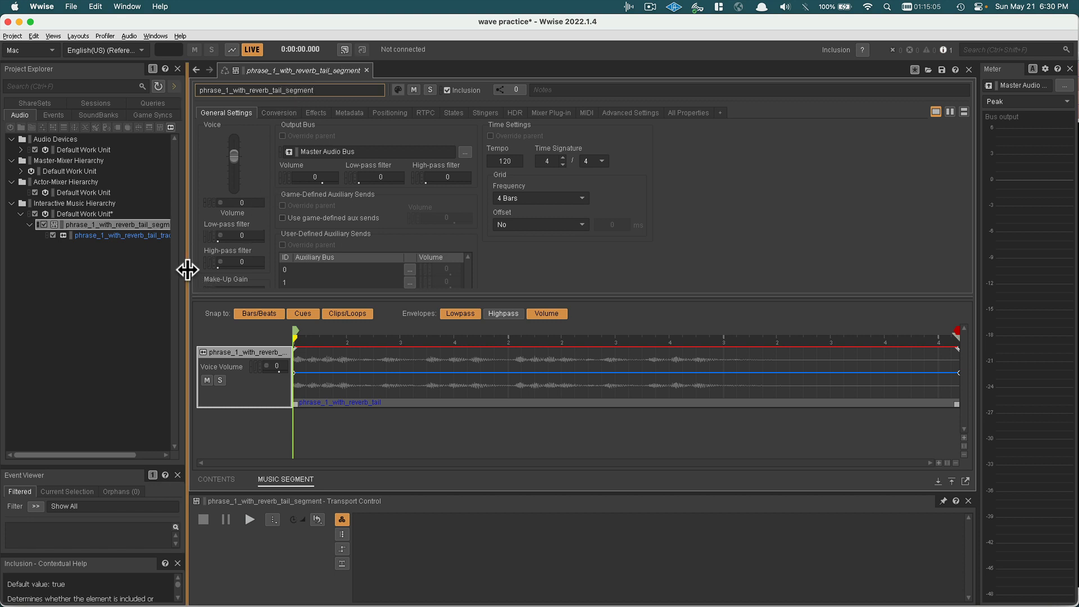
{"action": "left_click_drag", "start_coordinate": [187, 270], "coordinate": [233, 269]}
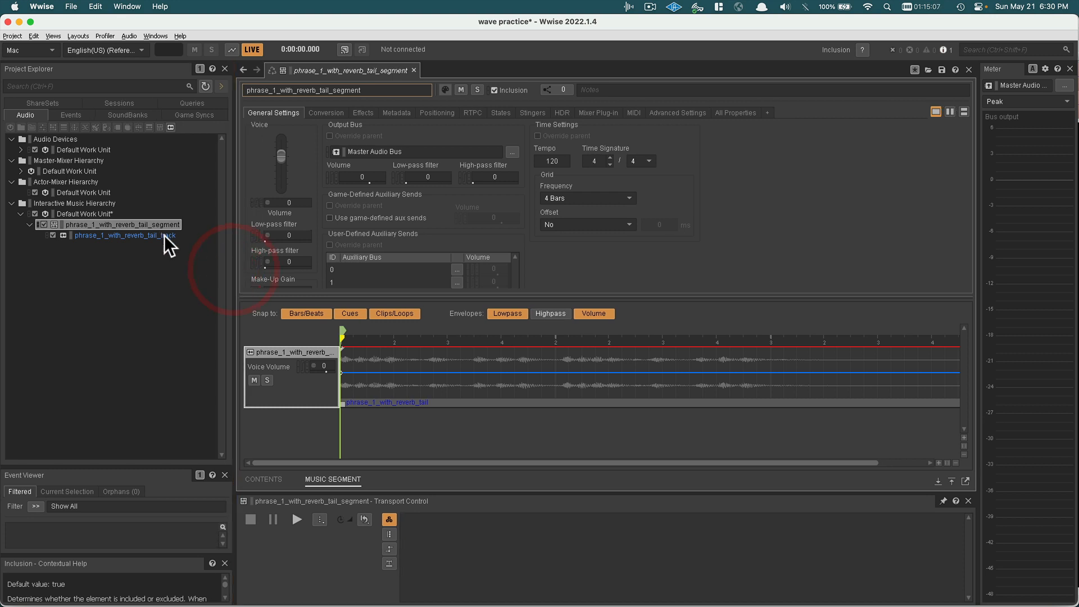
Compare the phrase 1 music track with its parent segment by viewing each one's general settings and timeline
{"action": "left_click", "coordinate": [439, 355]}
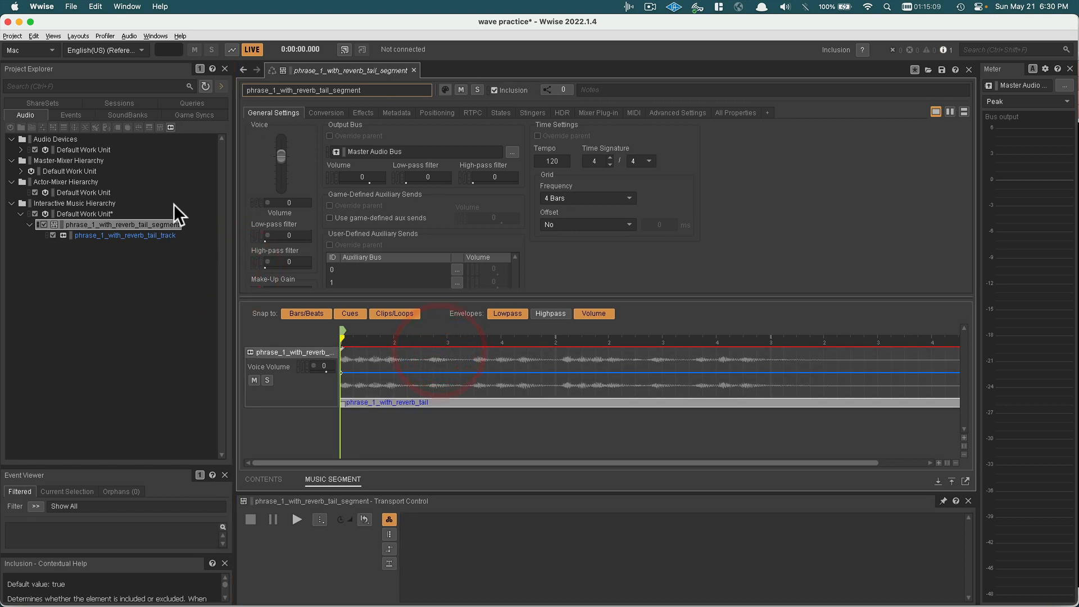
{"action": "left_click", "coordinate": [152, 234]}
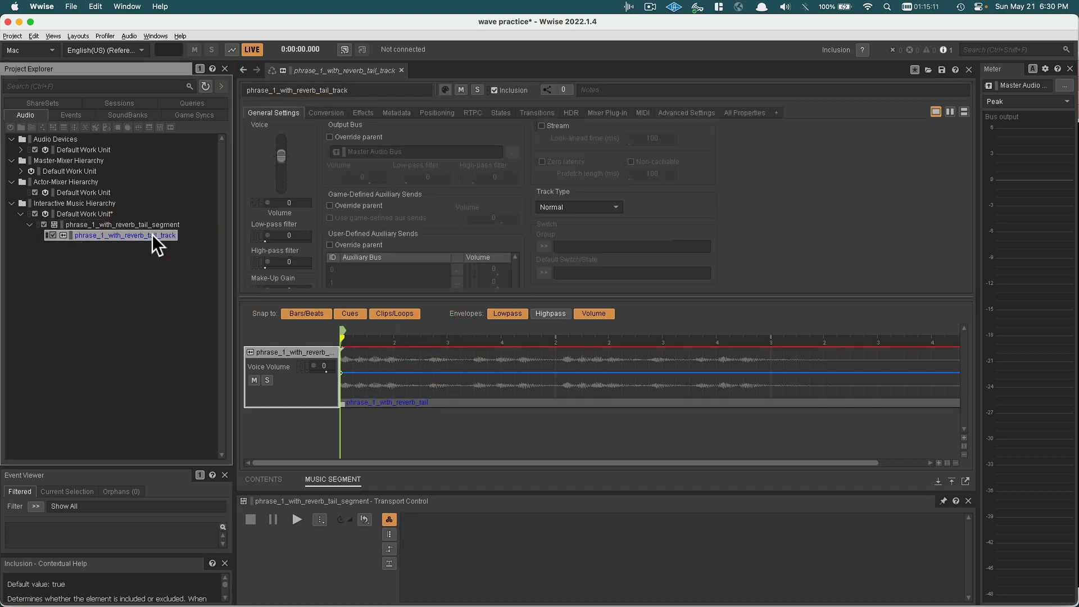
{"action": "left_click", "coordinate": [151, 226]}
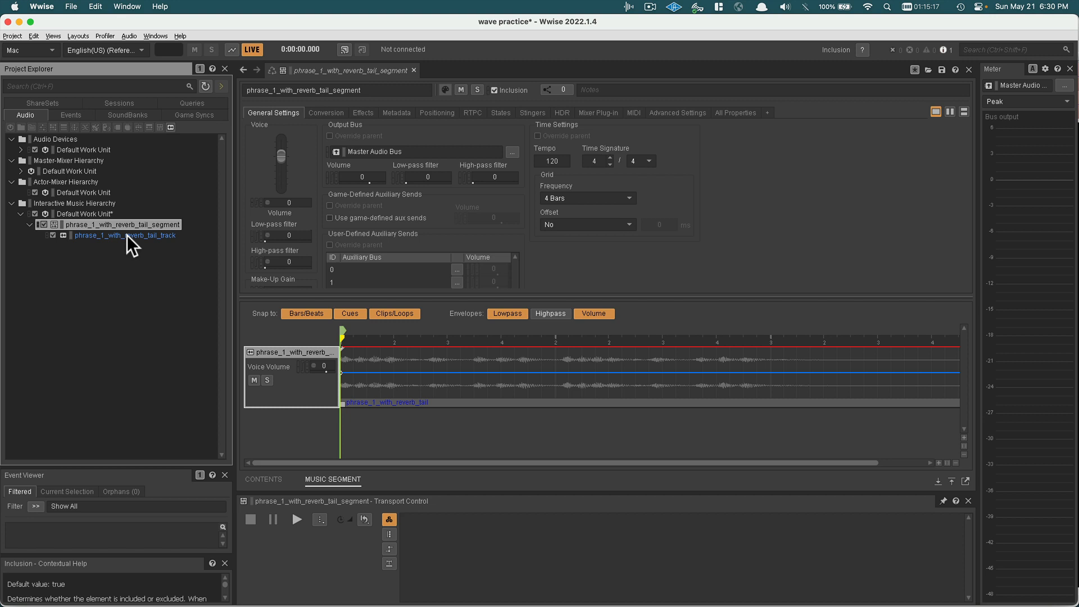
Save the project and play the phrase_1_with_reverb_tail_segment music segment
{"action": "key", "text": "ctrl+s"}
{"action": "left_click", "coordinate": [296, 518]}
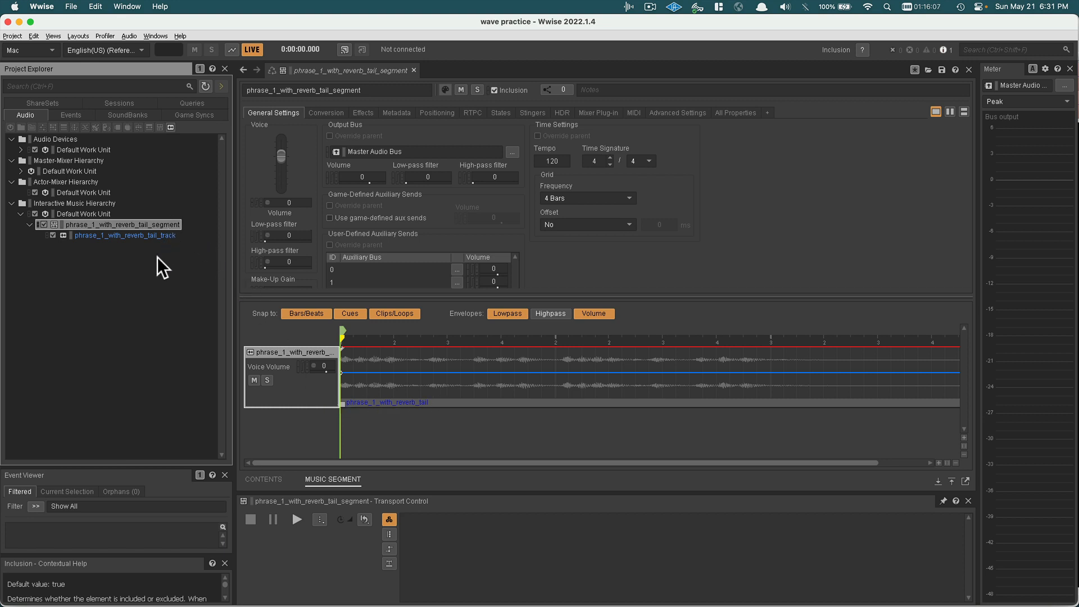
Switch to Finder and import phrase_2_with_reverb_tail.wav and 5.1 example file.wav from Downloads into the Interactive Music Hierarchy's Default Work Unit
{"action": "key", "text": "super+Tab"}
{"action": "key", "text": "super+Tab"}
{"action": "key", "text": "super+Tab"}
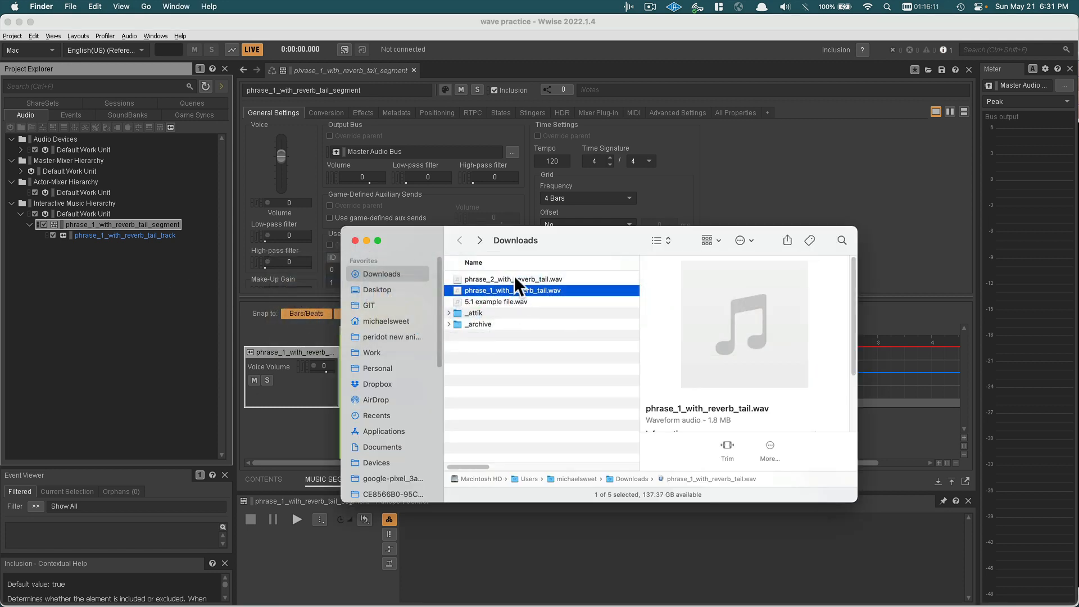
{"action": "left_click", "coordinate": [514, 277]}
{"action": "left_click", "coordinate": [507, 299], "text": "super"}
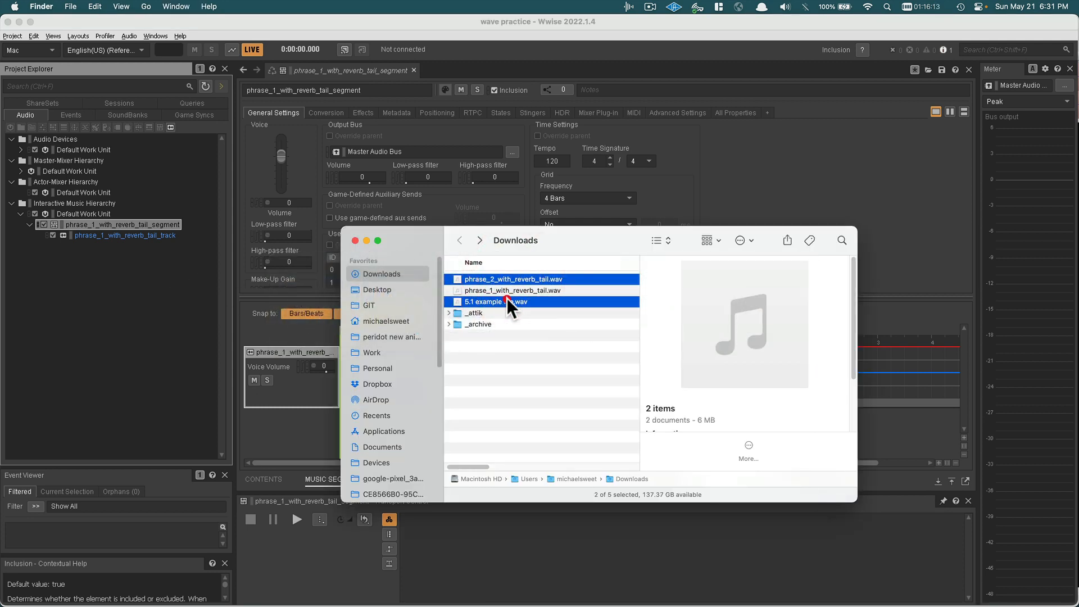
{"action": "left_click_drag", "start_coordinate": [507, 298], "coordinate": [99, 213]}
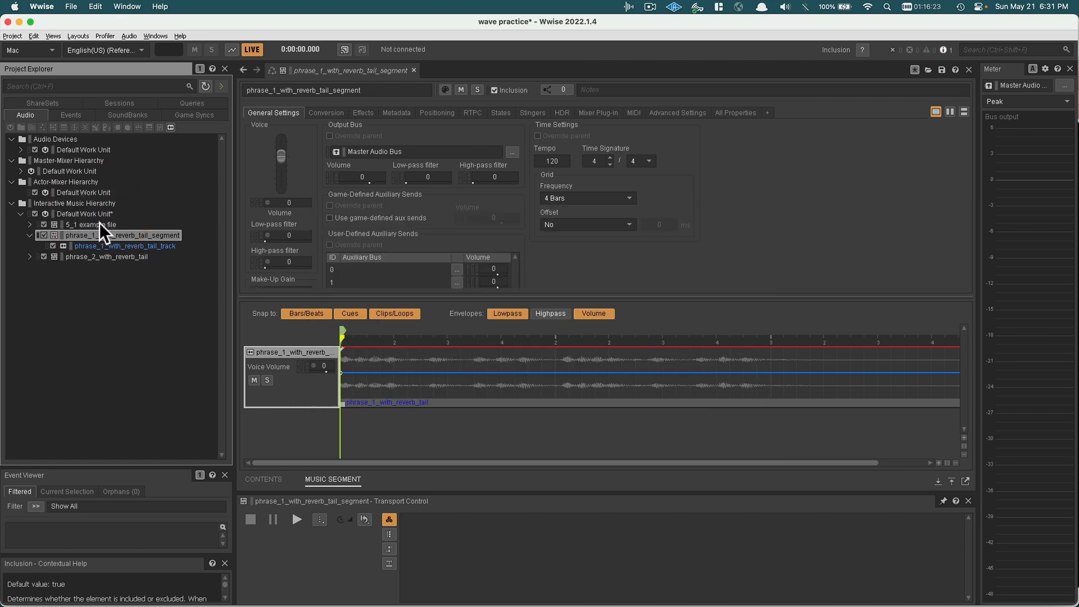
Expand the imported phrase_2_with_reverb_tail segment and examine its music track and clip in the timeline
{"action": "left_click", "coordinate": [99, 223], "text": "shift"}
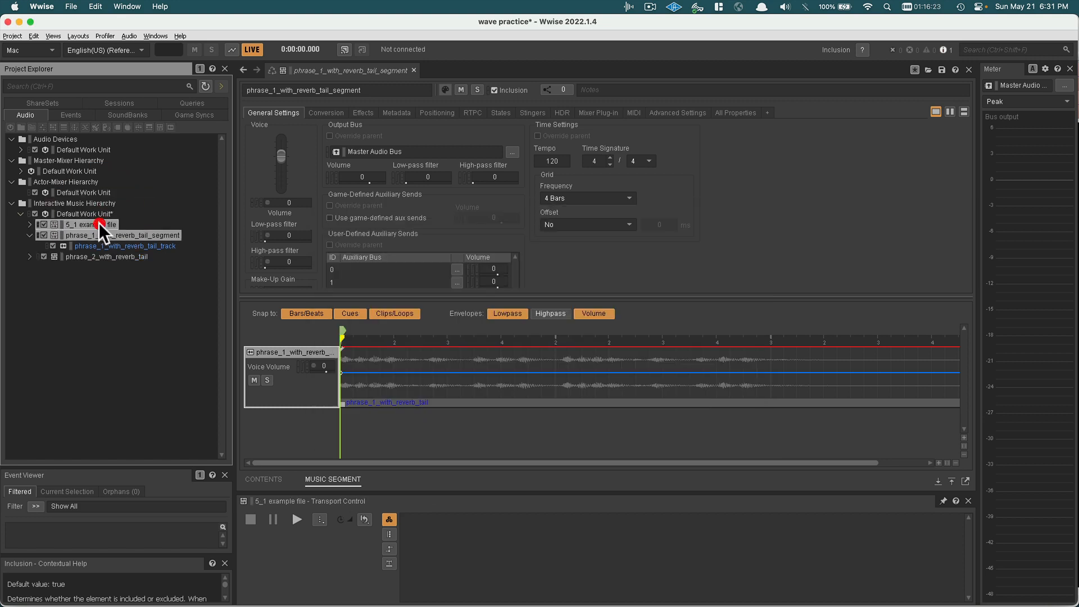
{"action": "left_click", "coordinate": [84, 259]}
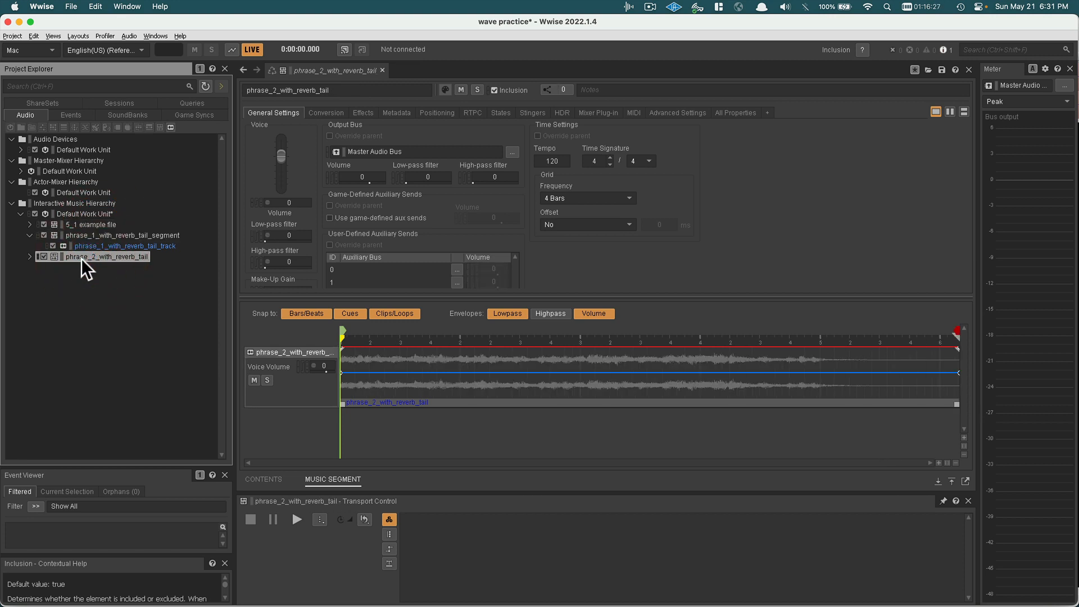
{"action": "left_click", "coordinate": [29, 257]}
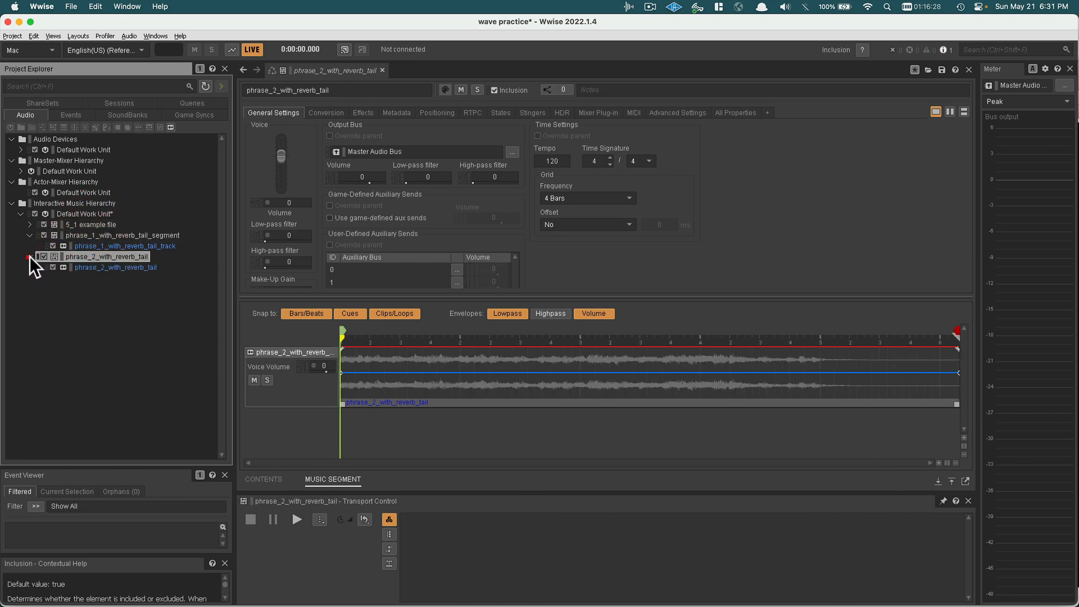
{"action": "left_click", "coordinate": [141, 267]}
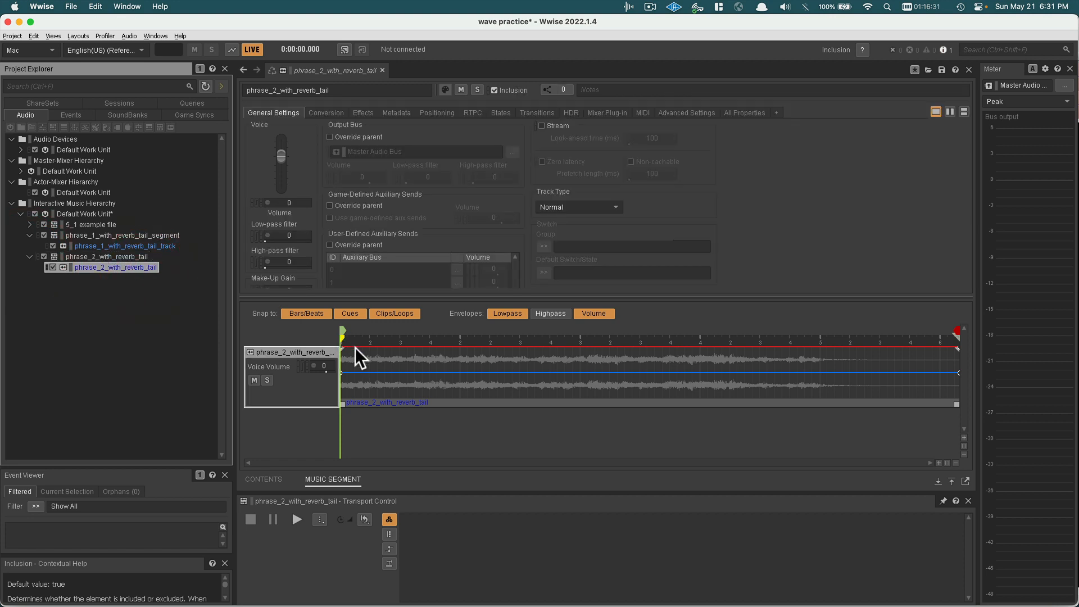
{"action": "left_click", "coordinate": [370, 365]}
{"action": "left_click", "coordinate": [318, 352]}
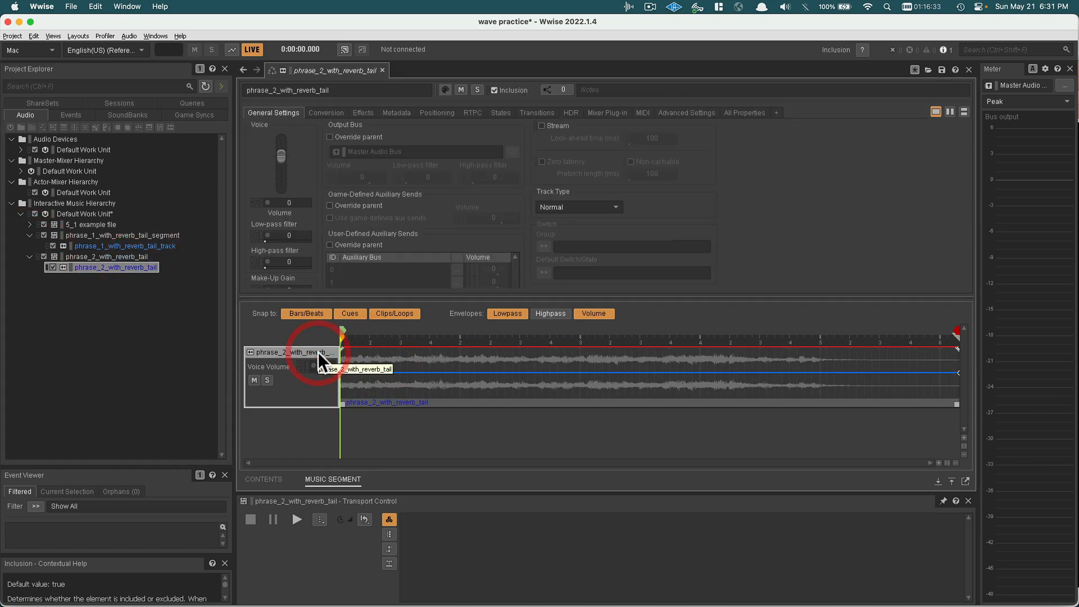
Rename the phrase 2 music segment as phrase_2_with_reverb_tail_segment
{"action": "left_click", "coordinate": [120, 254]}
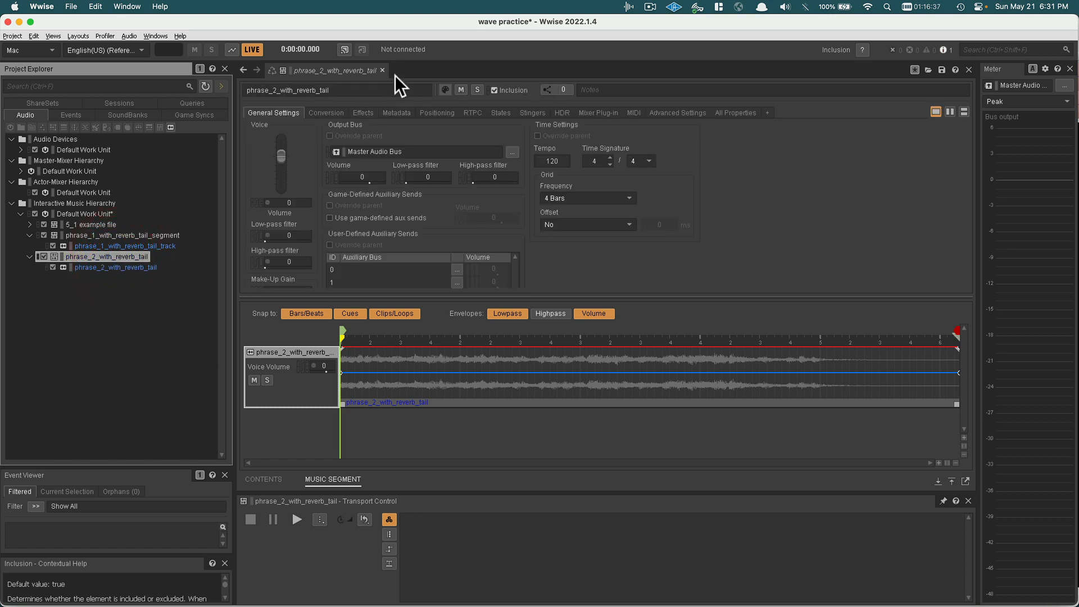
{"action": "left_click", "coordinate": [358, 90]}
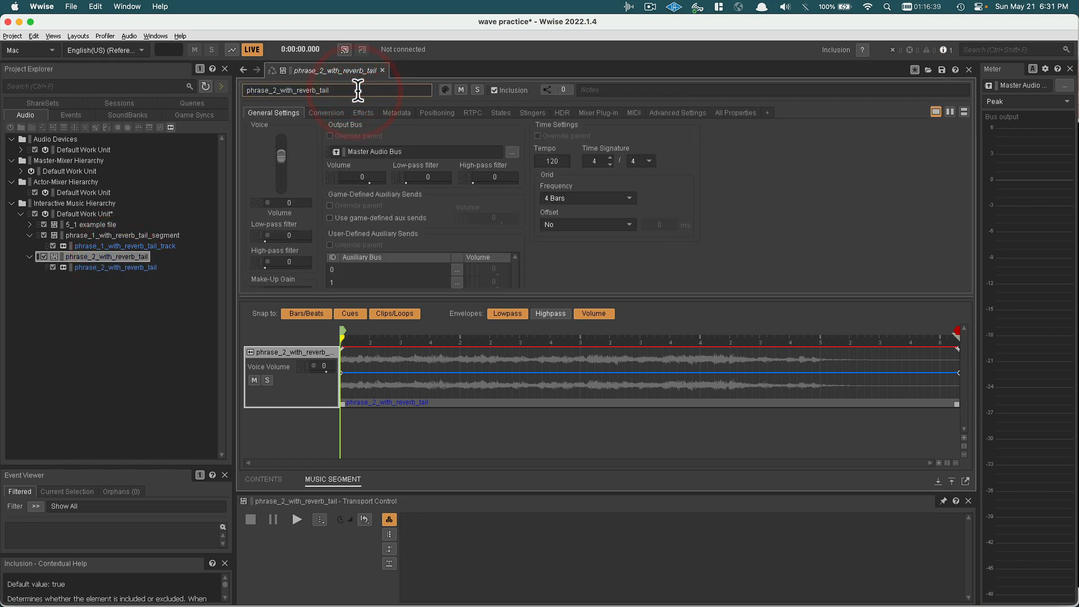
{"action": "type", "text": "_segment"}
{"action": "key", "text": "Return"}
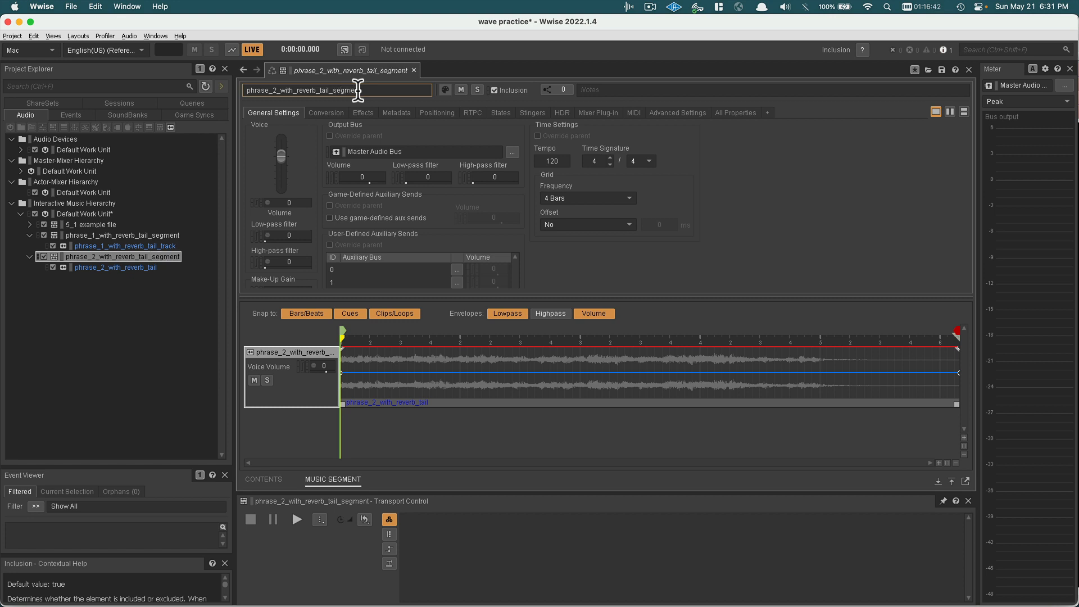
Rename the music track inside the phrase 2 segment as phrase_2_with_reverb_tail_track
{"action": "left_click", "coordinate": [153, 267]}
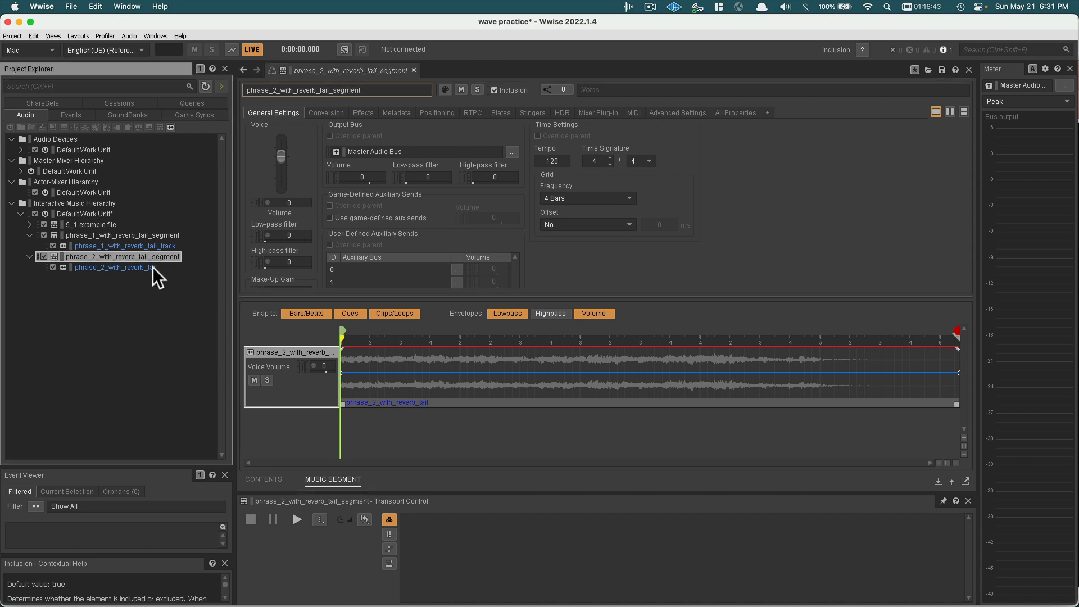
{"action": "left_click", "coordinate": [336, 90]}
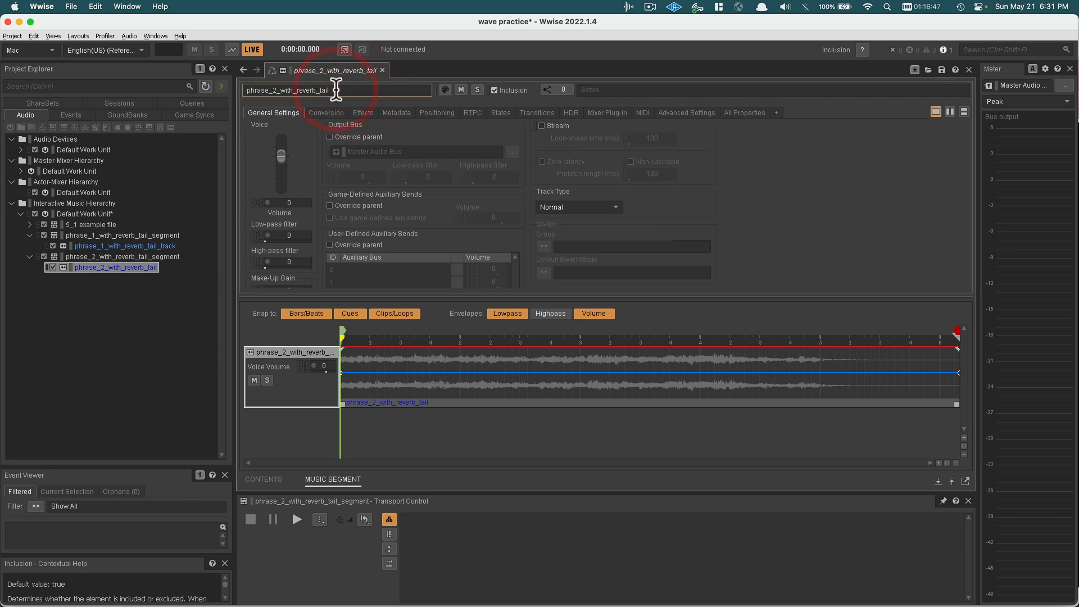
{"action": "type", "text": "_track"}
{"action": "key", "text": "Return"}
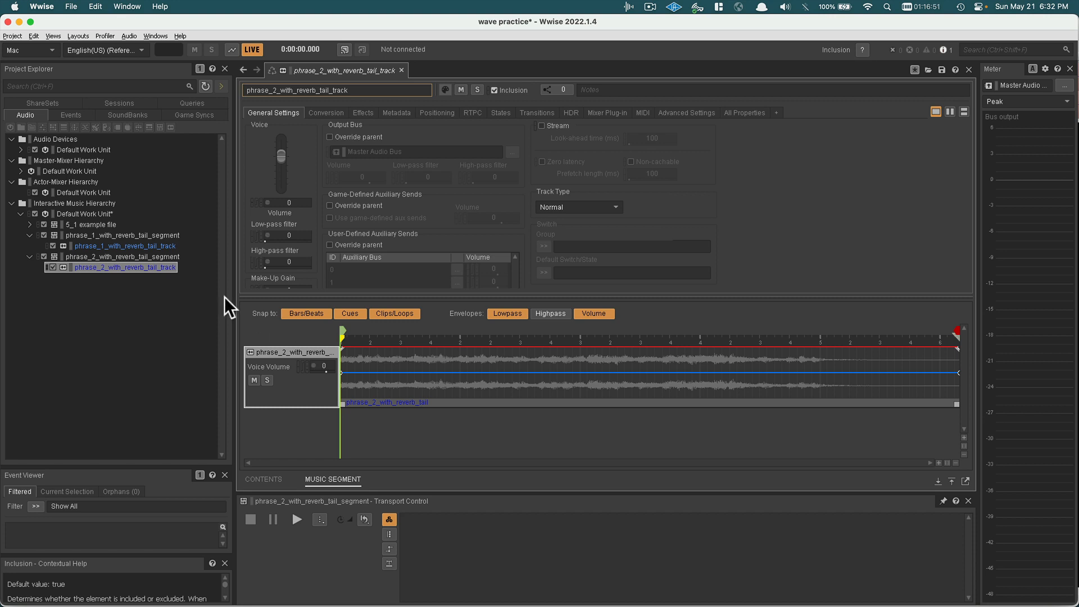
Examine the timelines of the 5_1 example file segment and the phrase_1_with_reverb_tail_segment segment
{"action": "left_click", "coordinate": [93, 225]}
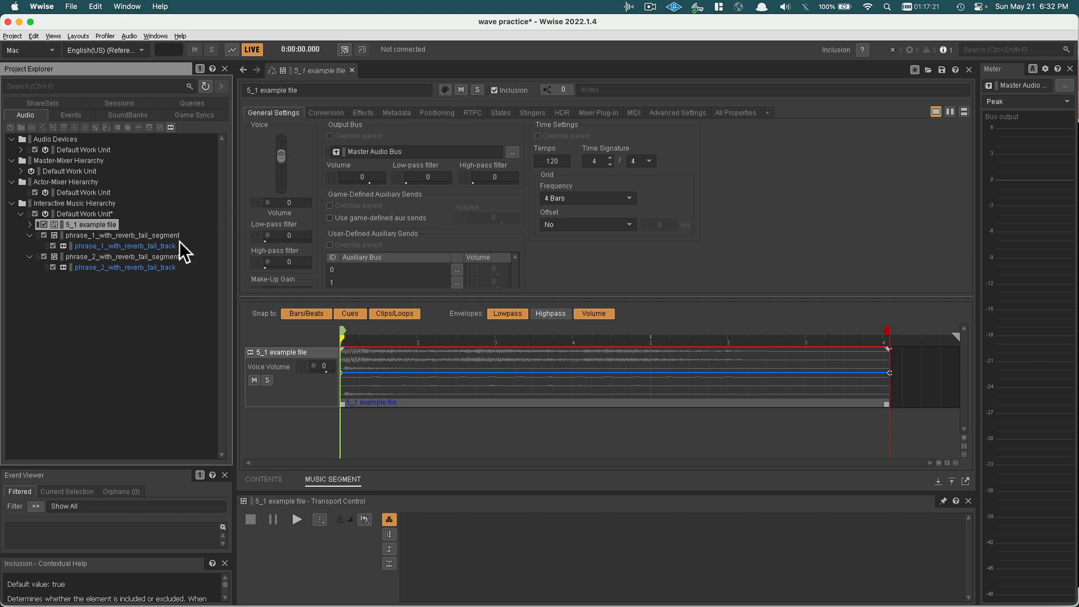
{"action": "left_click", "coordinate": [164, 234]}
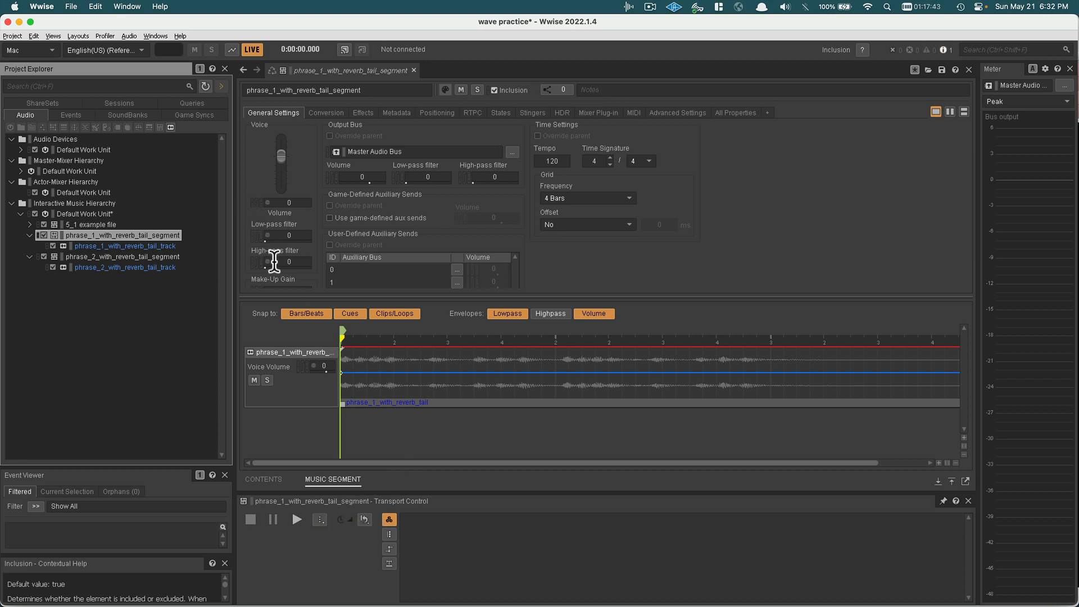
{"action": "left_click", "coordinate": [128, 35]}
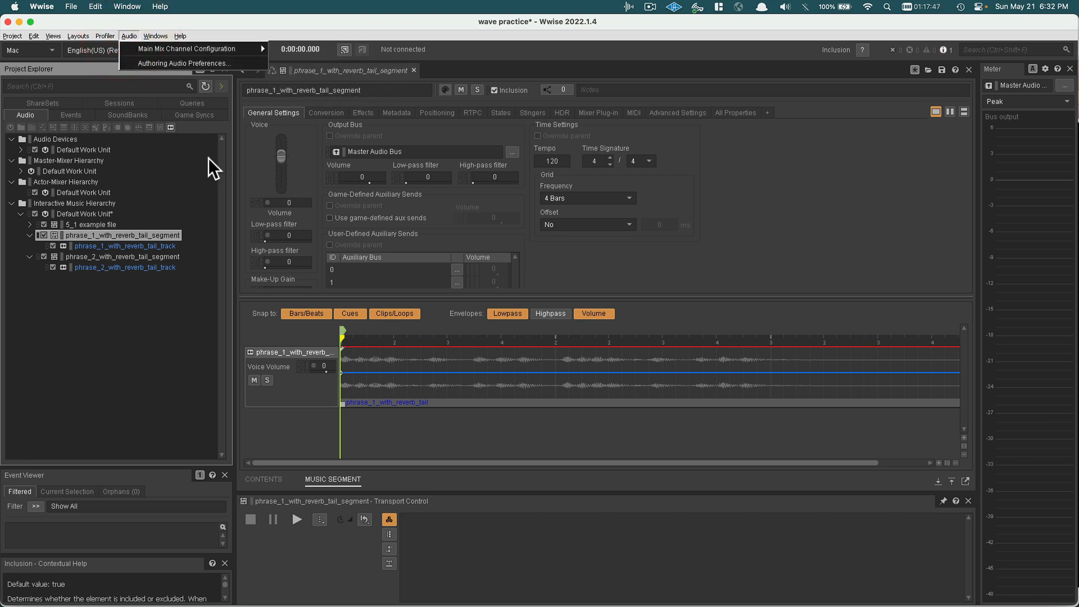
{"action": "left_click", "coordinate": [197, 358]}
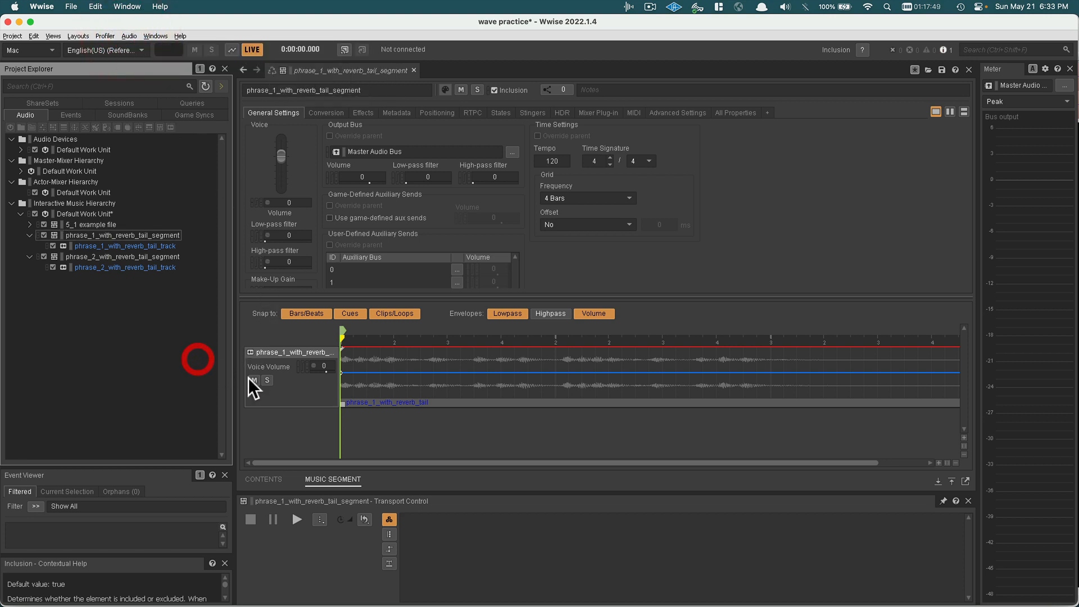